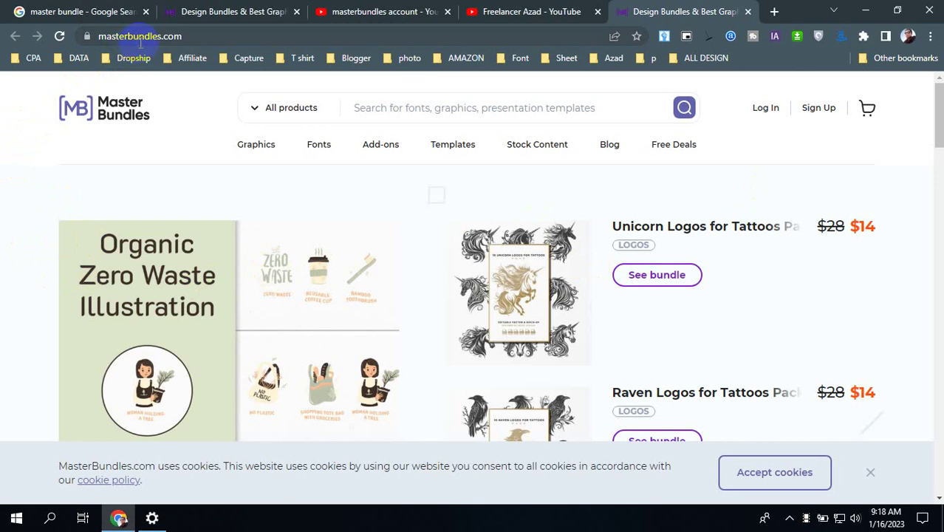
Accept the MasterBundles cookie notice and go to the Sign Up registration form
{"action": "scroll", "coordinate": [505, 243], "scroll_direction": "down", "scroll_amount": 5}
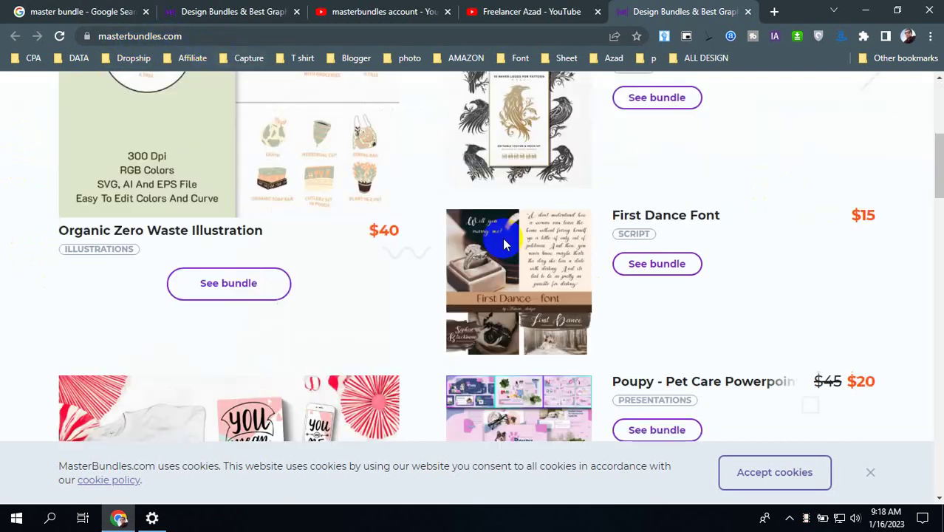
{"action": "scroll", "coordinate": [337, 306], "scroll_direction": "down", "scroll_amount": 5}
{"action": "scroll", "coordinate": [348, 309], "scroll_direction": "down", "scroll_amount": 5}
{"action": "scroll", "coordinate": [350, 316], "scroll_direction": "up", "scroll_amount": 4}
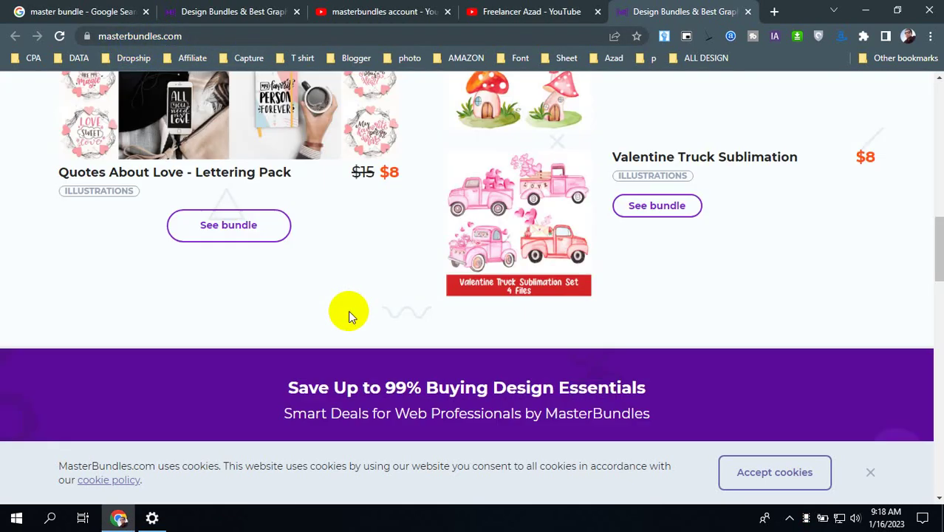
{"action": "scroll", "coordinate": [348, 310], "scroll_direction": "up", "scroll_amount": 5}
{"action": "scroll", "coordinate": [347, 310], "scroll_direction": "up", "scroll_amount": 4}
{"action": "scroll", "coordinate": [348, 310], "scroll_direction": "up", "scroll_amount": 2}
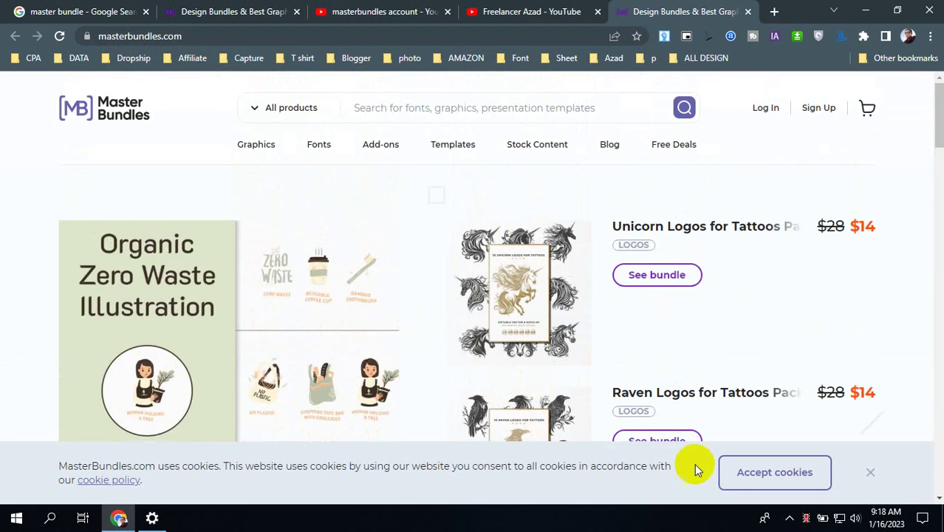
{"action": "left_click", "coordinate": [789, 485]}
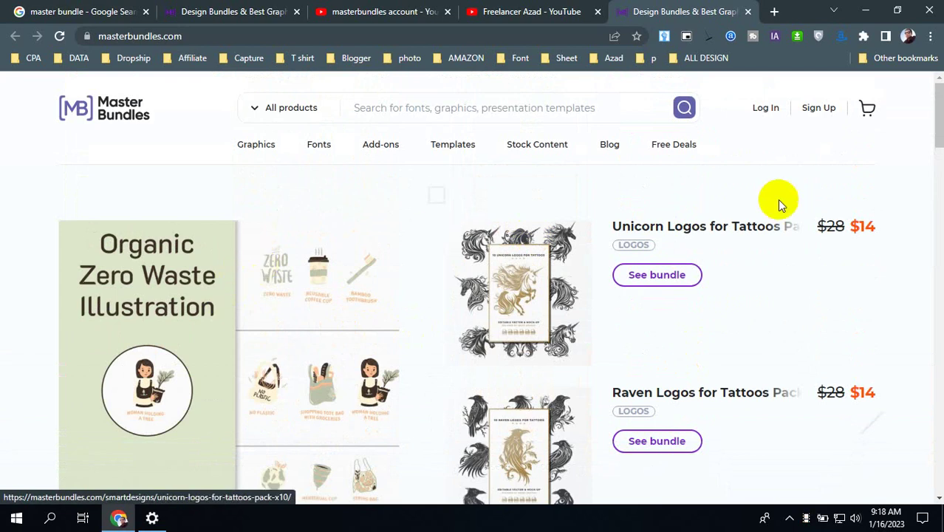
{"action": "left_click", "coordinate": [811, 117]}
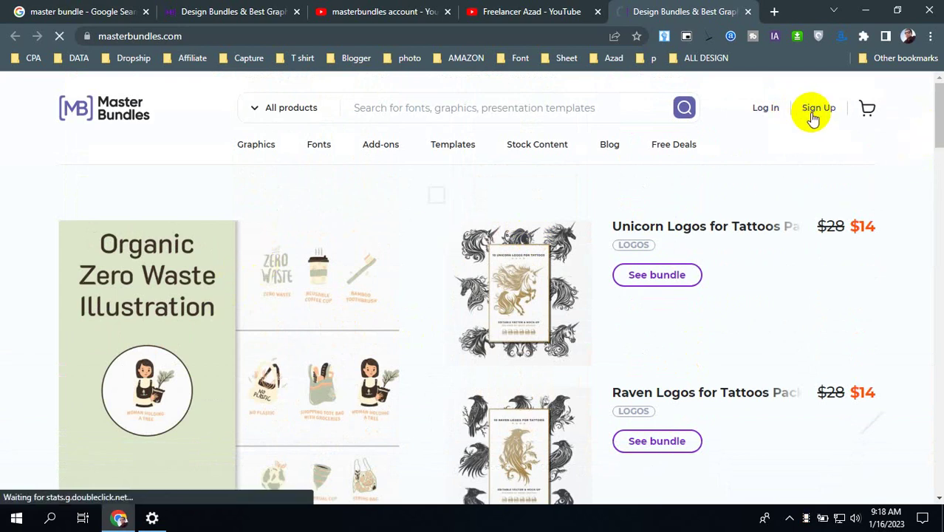
Load Gmail in a new browser tab, then return to the MasterBundles registration page
{"action": "left_click", "coordinate": [774, 11]}
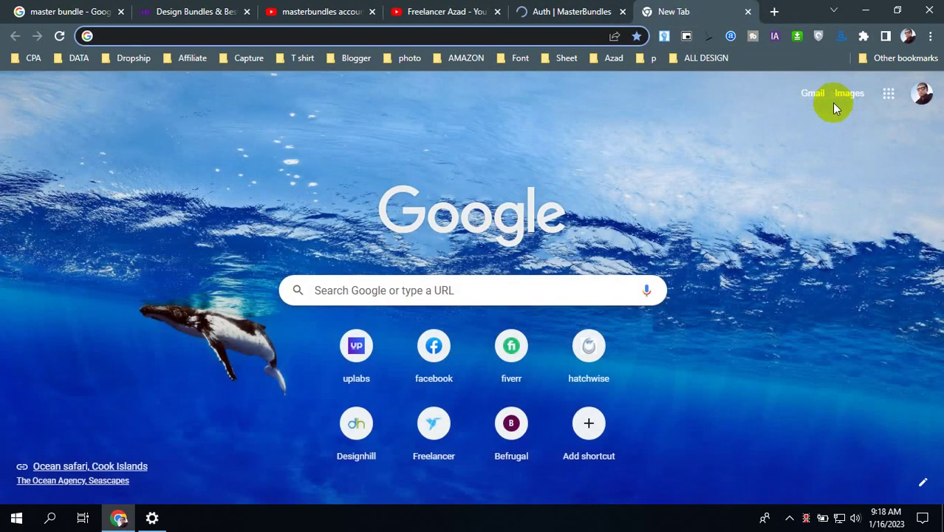
{"action": "left_click", "coordinate": [824, 96]}
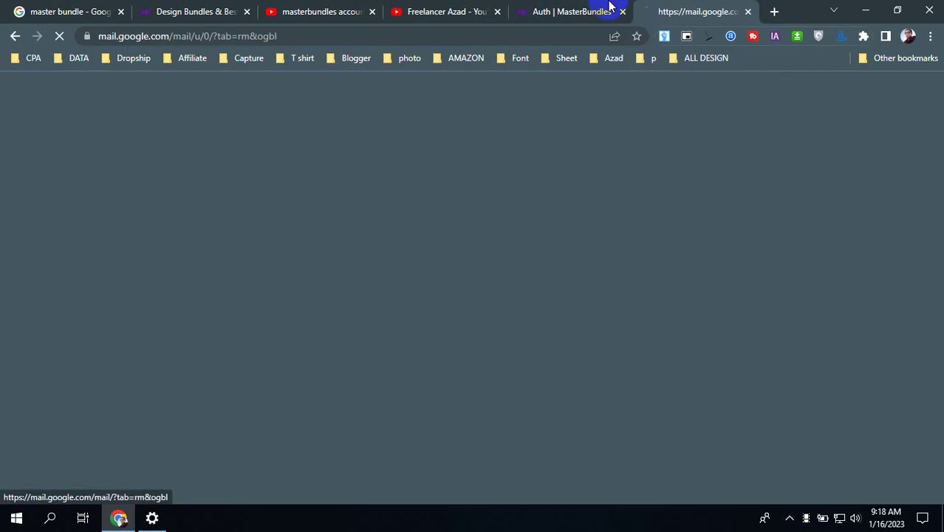
{"action": "left_click", "coordinate": [579, 12]}
Autofill the first name, last name and e-mail from the browser's saved details
{"action": "scroll", "coordinate": [521, 301], "scroll_direction": "down", "scroll_amount": 2}
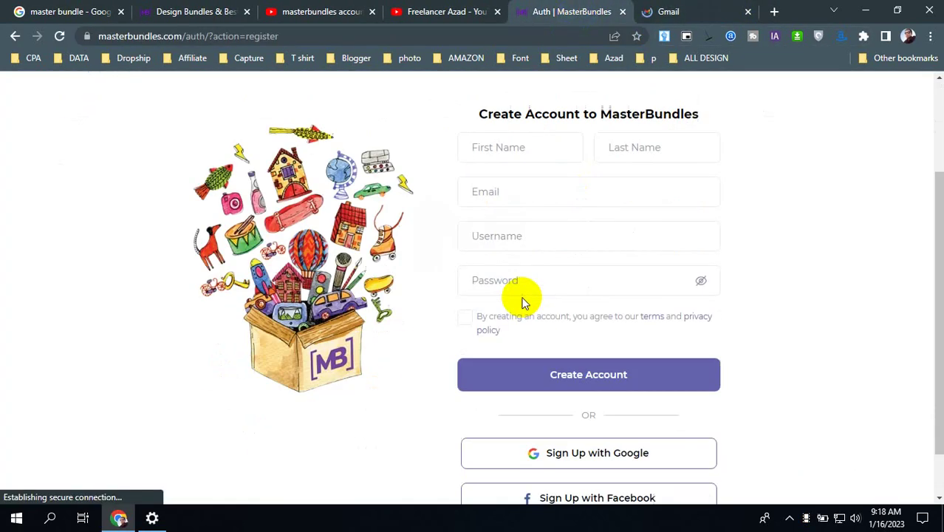
{"action": "left_click", "coordinate": [523, 146]}
{"action": "left_click", "coordinate": [547, 186]}
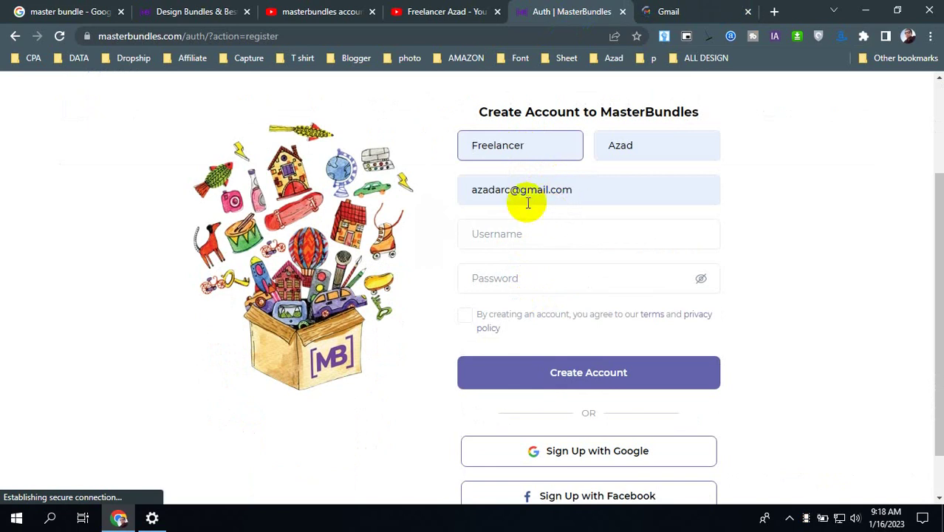
{"action": "left_click", "coordinate": [534, 145]}
{"action": "left_click", "coordinate": [489, 234]}
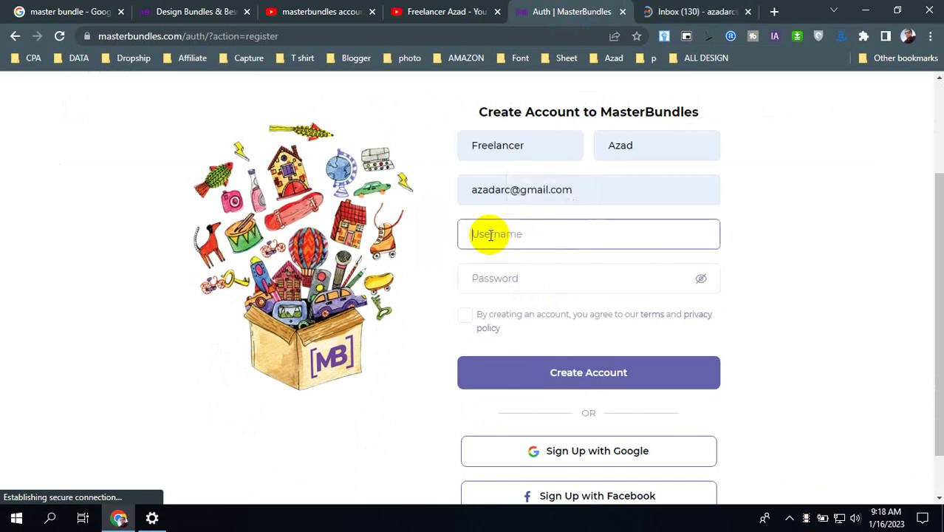
Retype the first and last name fields with the user's name and enter a username
{"action": "left_click_drag", "start_coordinate": [552, 145], "coordinate": [446, 152]}
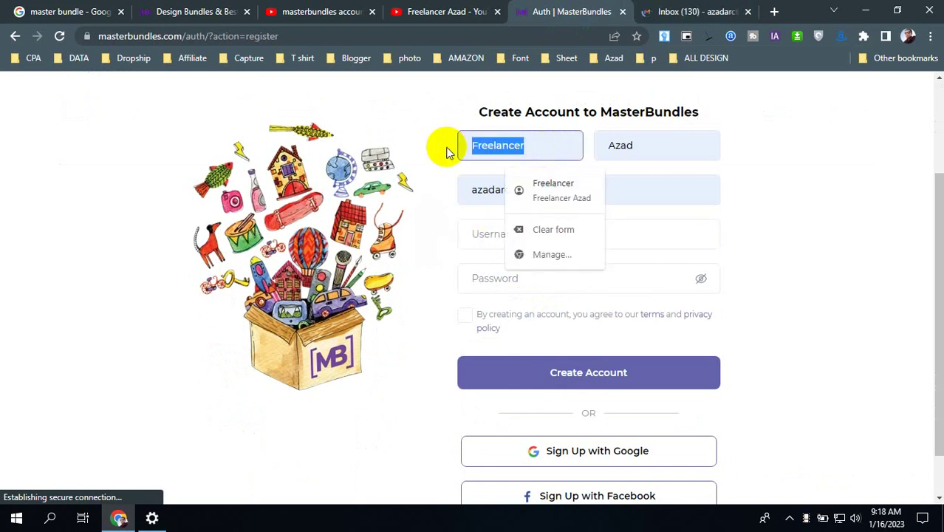
{"action": "type", "text": "Azad"}
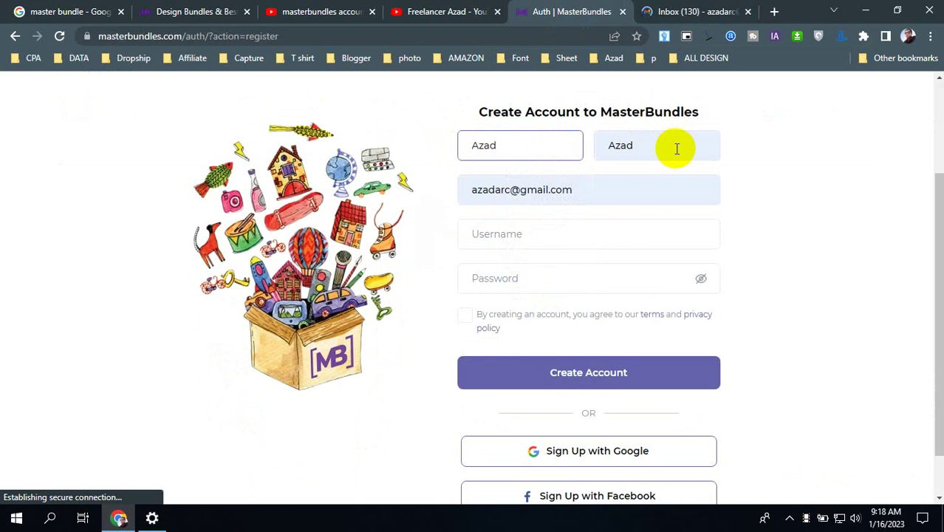
{"action": "left_click_drag", "start_coordinate": [676, 149], "coordinate": [596, 158]}
{"action": "type", "text": "Serv"}
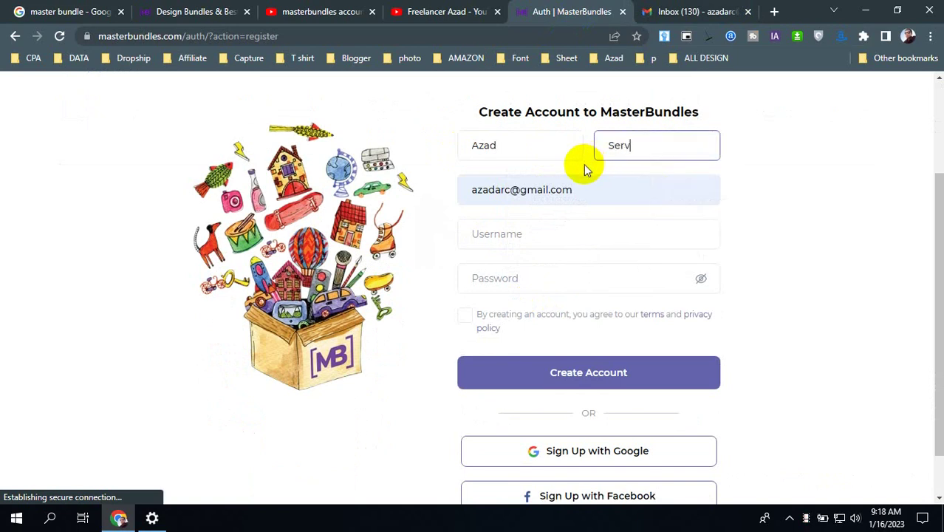
{"action": "type", "text": "ice"}
{"action": "left_click", "coordinate": [542, 226]}
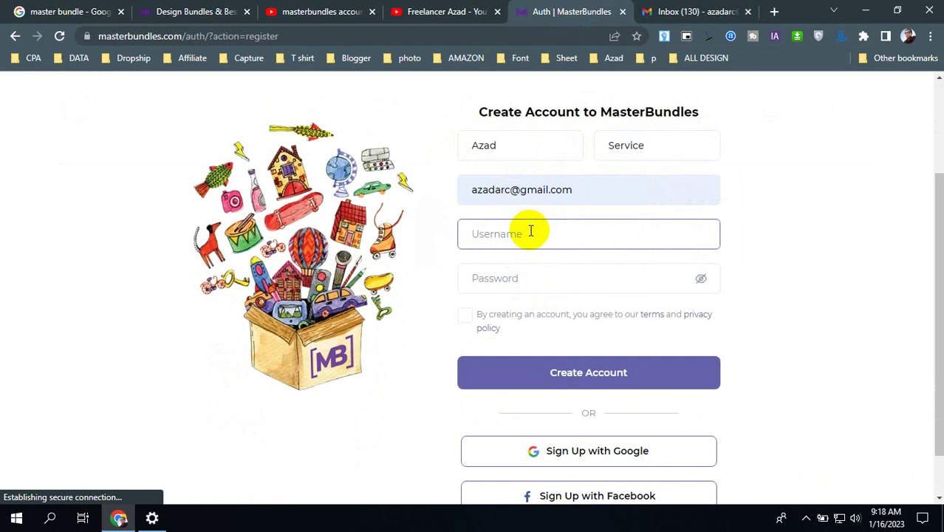
{"action": "type", "text": "azadservice"}
Enter the account password in the Password field
{"action": "left_click", "coordinate": [523, 280]}
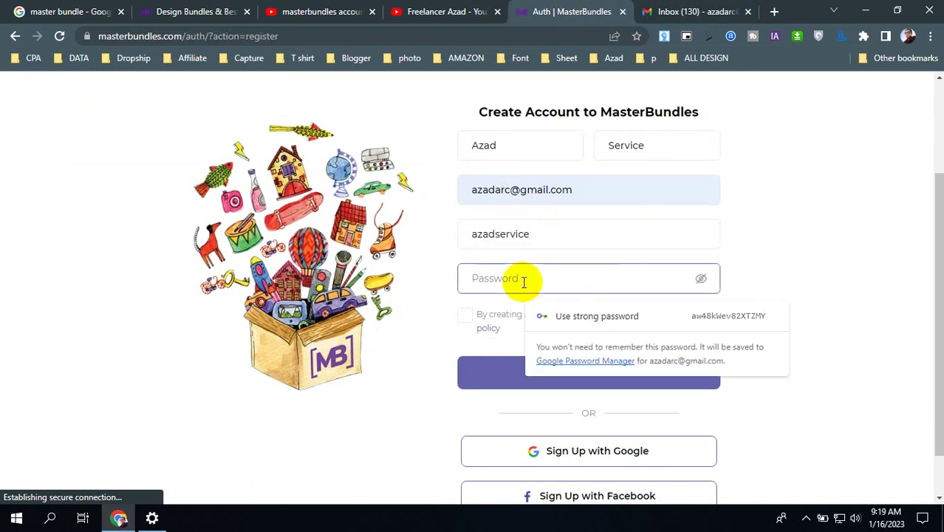
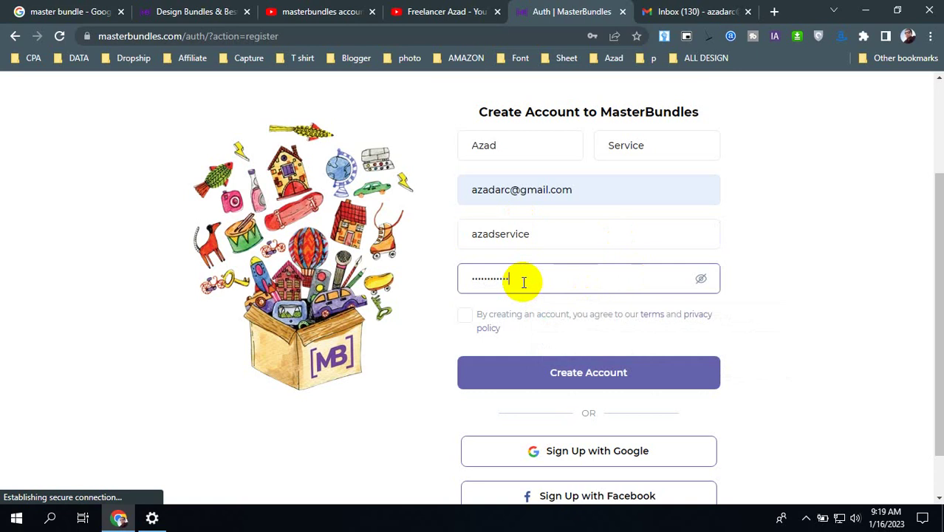
Agree to the terms and privacy policy and create the account
{"action": "left_click", "coordinate": [552, 369]}
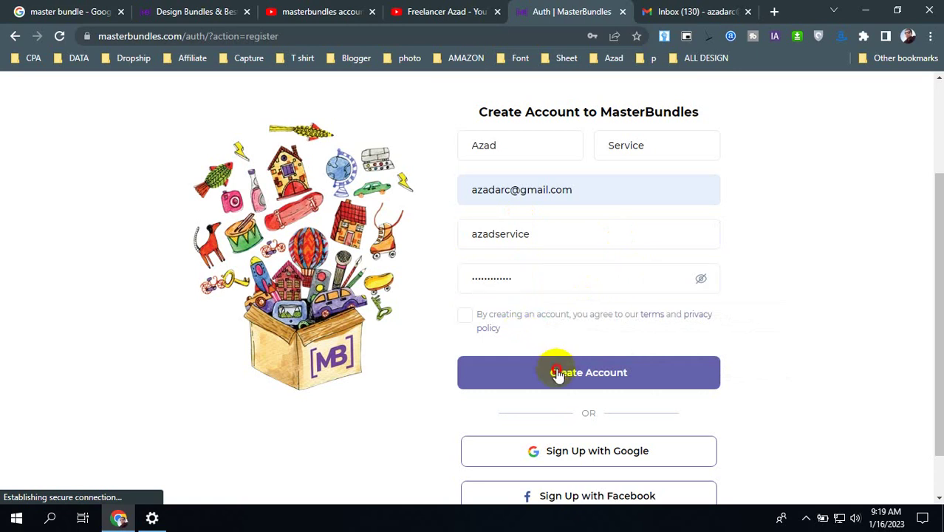
{"action": "left_click", "coordinate": [466, 316]}
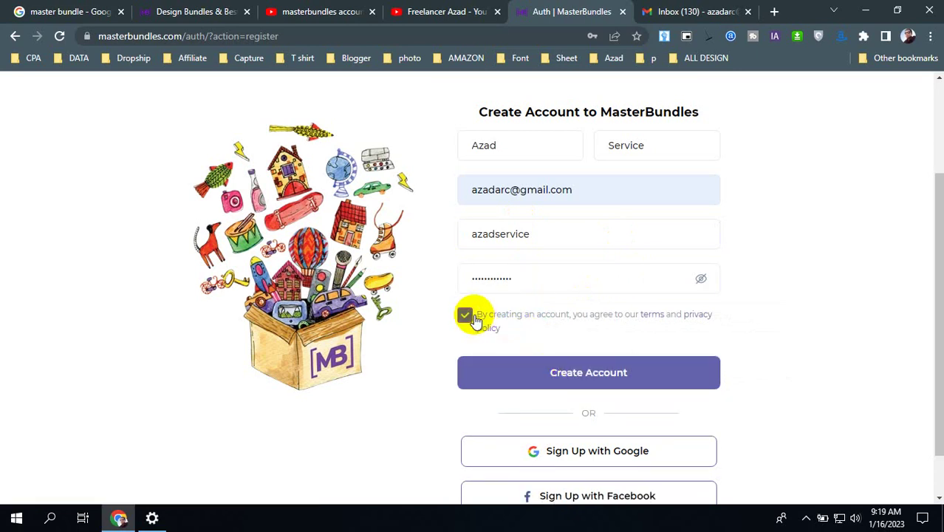
{"action": "left_click", "coordinate": [594, 375]}
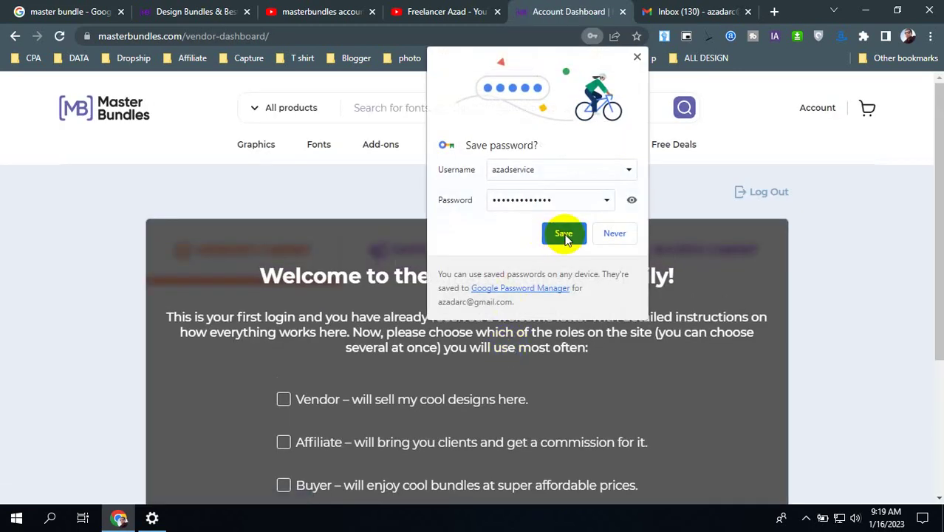
Save the login in the browser and tick the Vendor, Affiliate and Buyer roles
{"action": "left_click", "coordinate": [561, 232]}
{"action": "scroll", "coordinate": [285, 386], "scroll_direction": "down", "scroll_amount": 2}
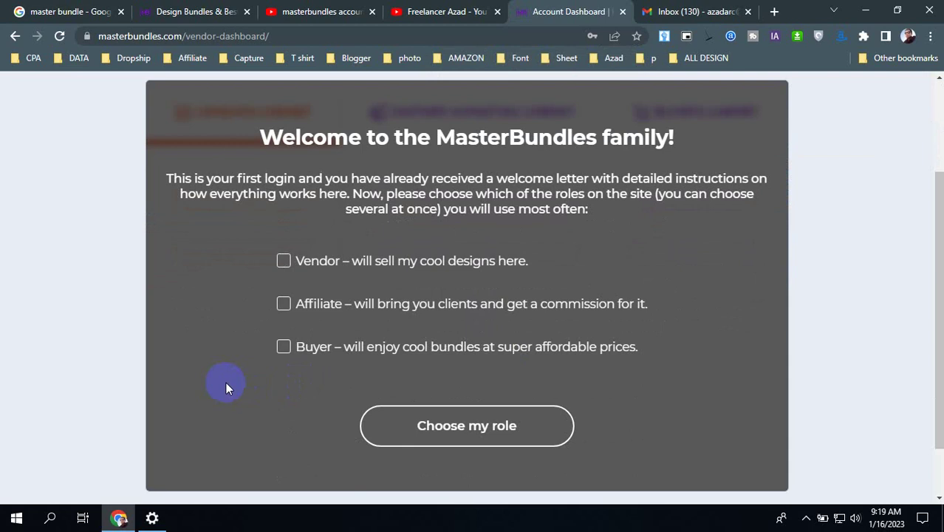
{"action": "scroll", "coordinate": [226, 384], "scroll_direction": "up", "scroll_amount": 1}
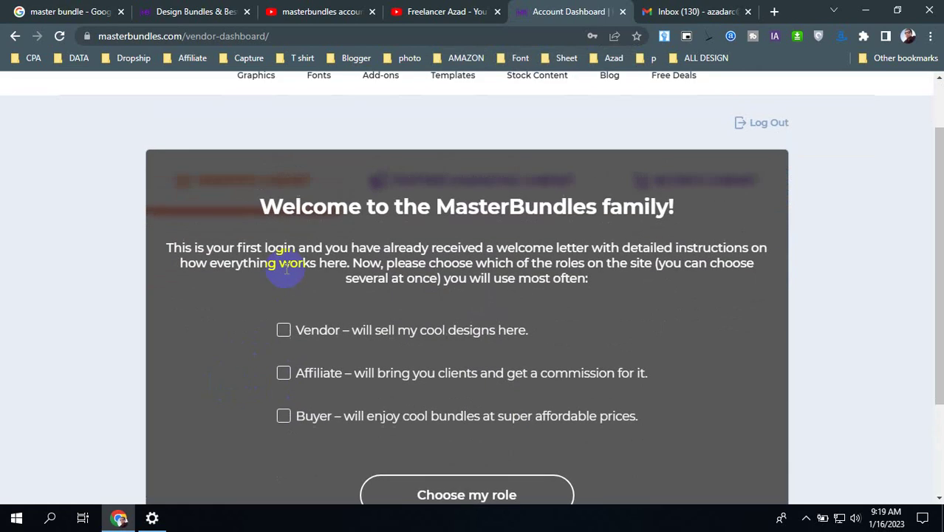
{"action": "left_click", "coordinate": [284, 330]}
{"action": "left_click", "coordinate": [285, 373]}
{"action": "left_click", "coordinate": [285, 417]}
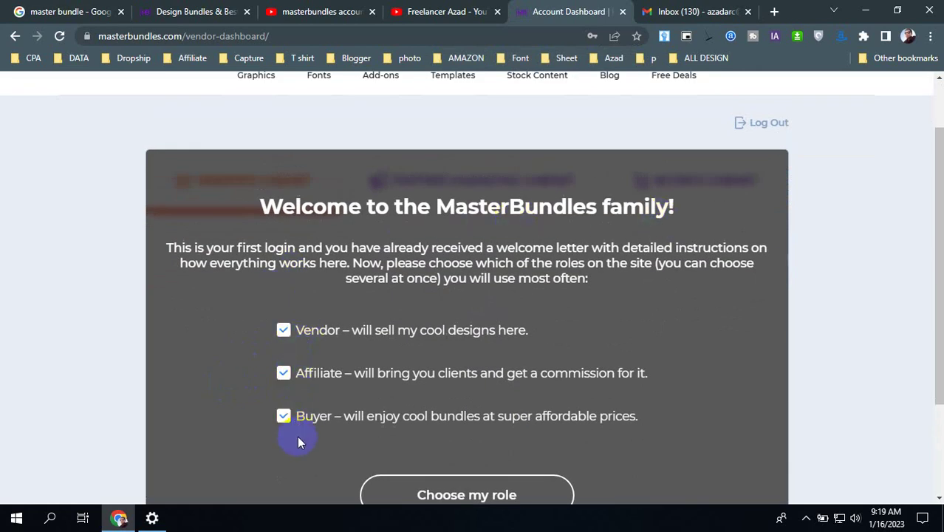
Submit the three chosen roles with 'Choose my role'
{"action": "scroll", "coordinate": [298, 436], "scroll_direction": "down", "scroll_amount": 2}
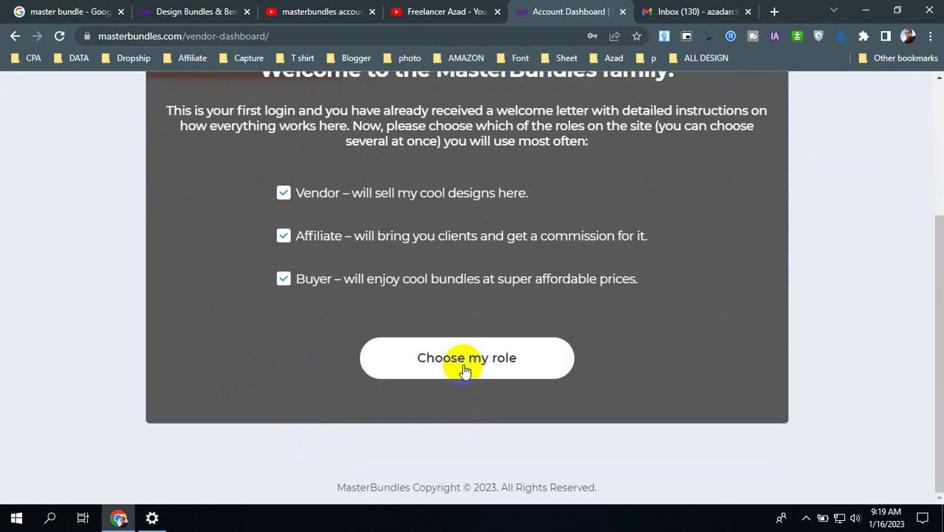
{"action": "scroll", "coordinate": [464, 372], "scroll_direction": "up", "scroll_amount": 3}
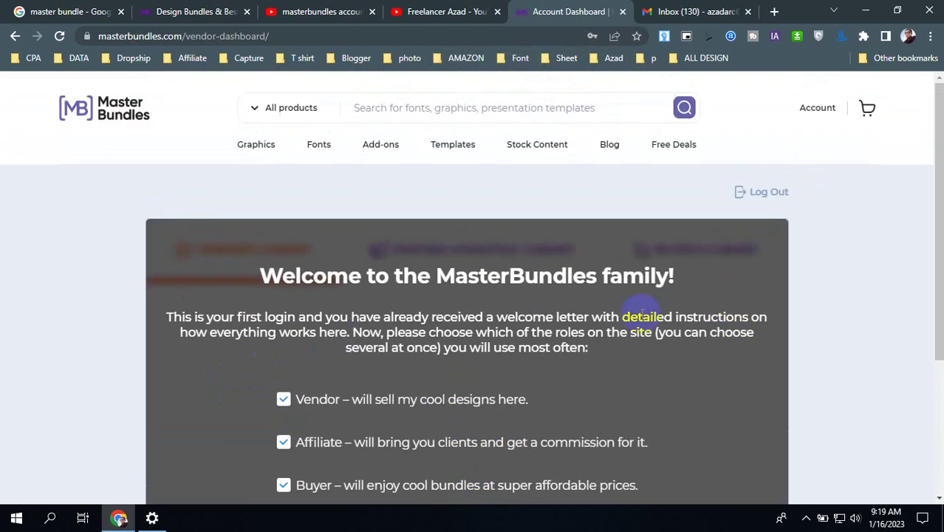
{"action": "scroll", "coordinate": [641, 310], "scroll_direction": "down", "scroll_amount": 3}
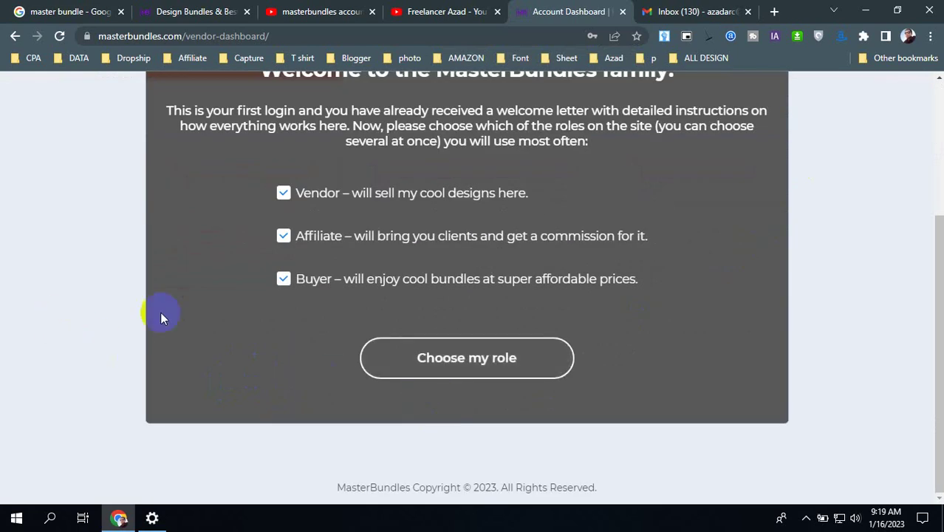
{"action": "left_click", "coordinate": [403, 363]}
{"action": "left_click", "coordinate": [400, 352]}
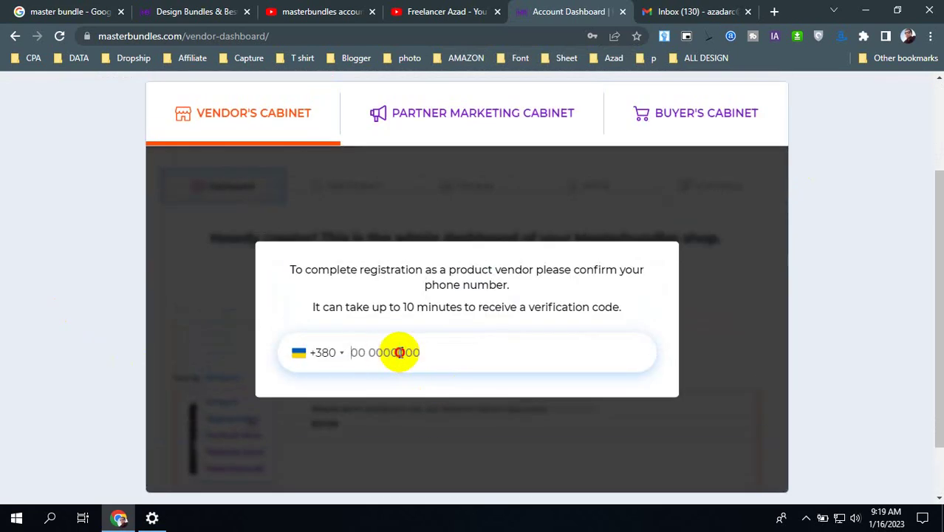
Set the phone country code to Bangladesh (+880) and start entering the phone number
{"action": "left_click", "coordinate": [325, 352]}
{"action": "scroll", "coordinate": [338, 318], "scroll_direction": "down", "scroll_amount": 1}
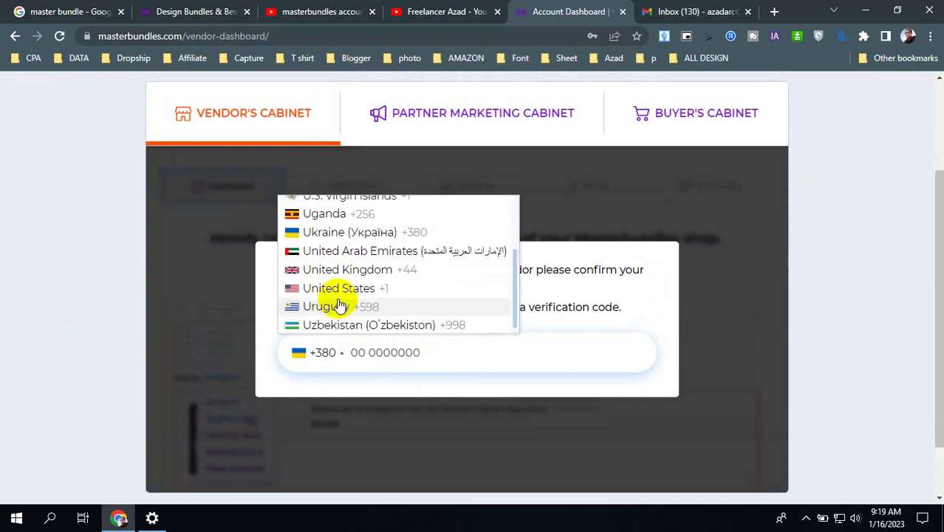
{"action": "scroll", "coordinate": [343, 295], "scroll_direction": "down", "scroll_amount": 2}
{"action": "scroll", "coordinate": [343, 295], "scroll_direction": "up", "scroll_amount": 2}
{"action": "scroll", "coordinate": [348, 275], "scroll_direction": "up", "scroll_amount": 2}
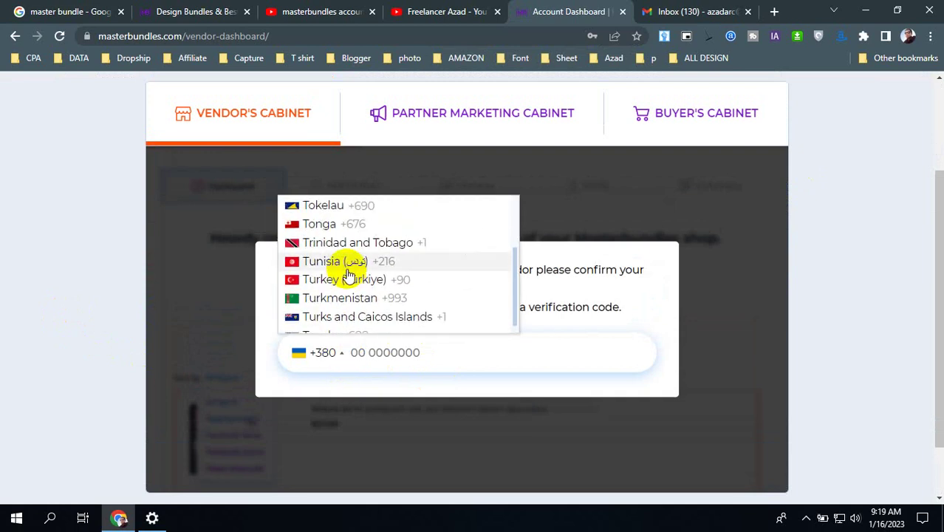
{"action": "scroll", "coordinate": [349, 274], "scroll_direction": "up", "scroll_amount": 3}
{"action": "scroll", "coordinate": [349, 275], "scroll_direction": "up", "scroll_amount": 2}
{"action": "scroll", "coordinate": [349, 275], "scroll_direction": "up", "scroll_amount": 1}
{"action": "scroll", "coordinate": [350, 276], "scroll_direction": "up", "scroll_amount": 2}
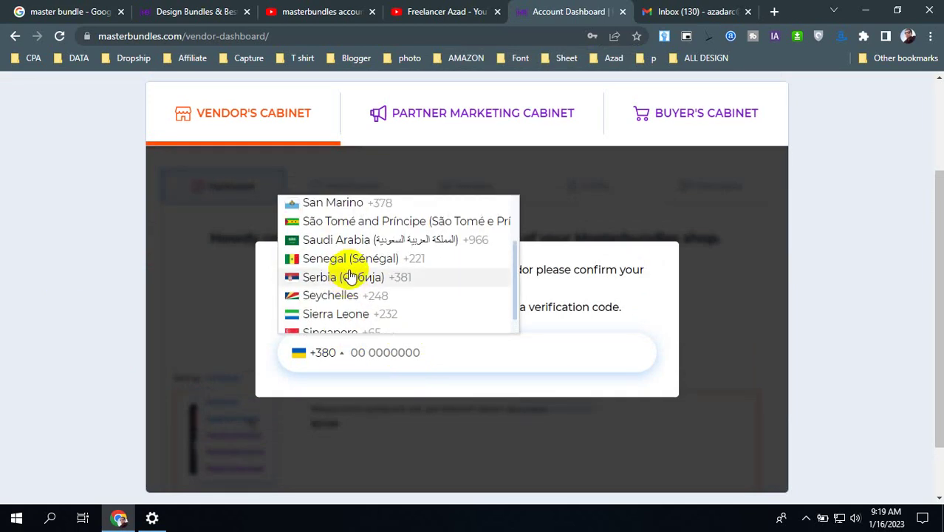
{"action": "scroll", "coordinate": [350, 276], "scroll_direction": "up", "scroll_amount": 3}
{"action": "scroll", "coordinate": [350, 276], "scroll_direction": "up", "scroll_amount": 2}
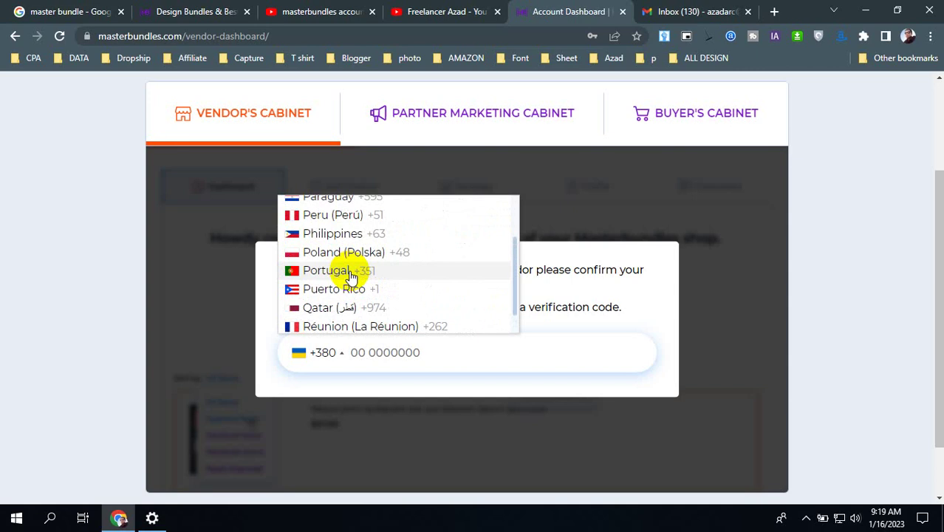
{"action": "scroll", "coordinate": [352, 276], "scroll_direction": "up", "scroll_amount": 2}
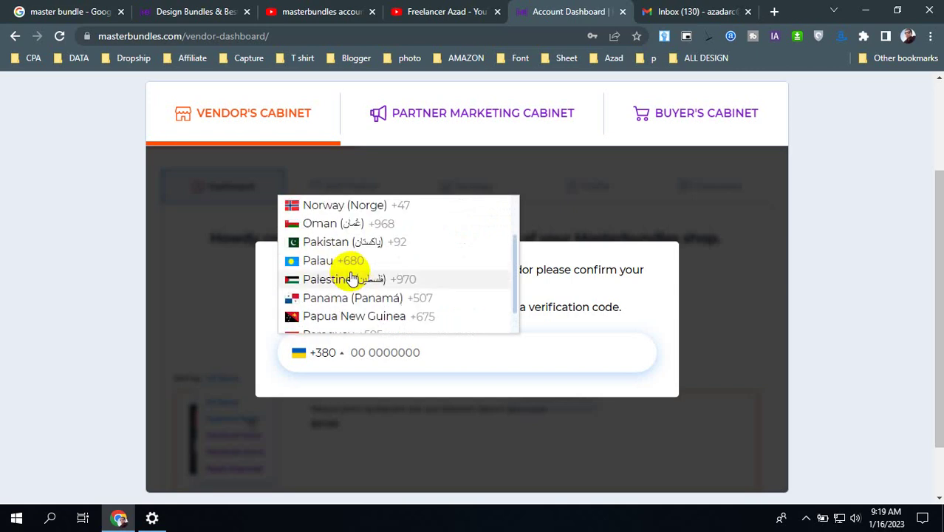
{"action": "scroll", "coordinate": [353, 278], "scroll_direction": "up", "scroll_amount": 3}
{"action": "scroll", "coordinate": [354, 281], "scroll_direction": "up", "scroll_amount": 1}
{"action": "scroll", "coordinate": [353, 280], "scroll_direction": "up", "scroll_amount": 3}
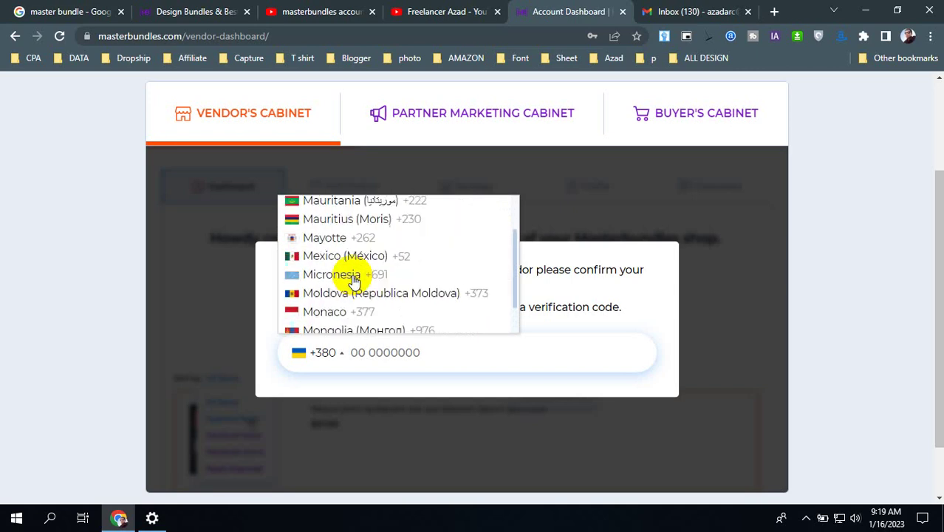
{"action": "scroll", "coordinate": [353, 279], "scroll_direction": "up", "scroll_amount": 3}
{"action": "scroll", "coordinate": [353, 279], "scroll_direction": "up", "scroll_amount": 1}
{"action": "scroll", "coordinate": [354, 282], "scroll_direction": "up", "scroll_amount": 3}
{"action": "scroll", "coordinate": [354, 281], "scroll_direction": "up", "scroll_amount": 3}
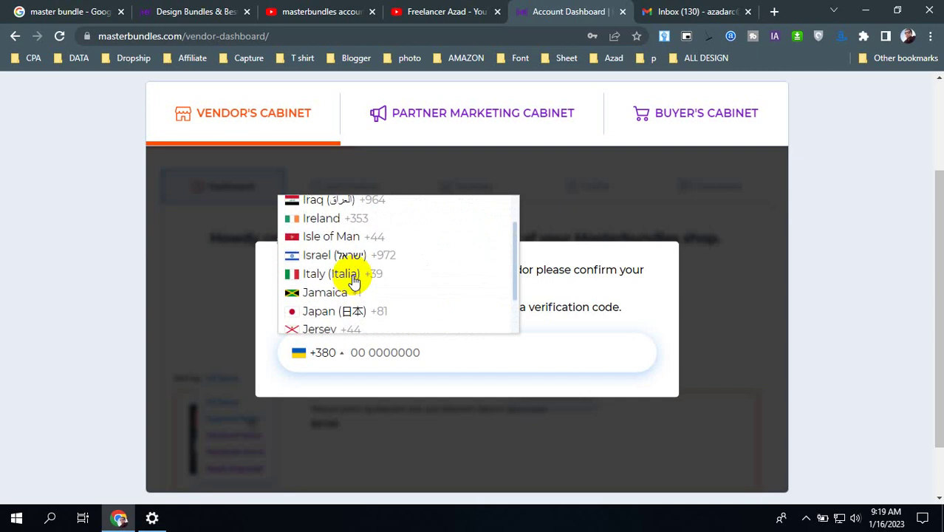
{"action": "scroll", "coordinate": [355, 282], "scroll_direction": "up", "scroll_amount": 5}
{"action": "scroll", "coordinate": [354, 283], "scroll_direction": "up", "scroll_amount": 5}
{"action": "scroll", "coordinate": [355, 283], "scroll_direction": "up", "scroll_amount": 4}
{"action": "scroll", "coordinate": [355, 283], "scroll_direction": "up", "scroll_amount": 4}
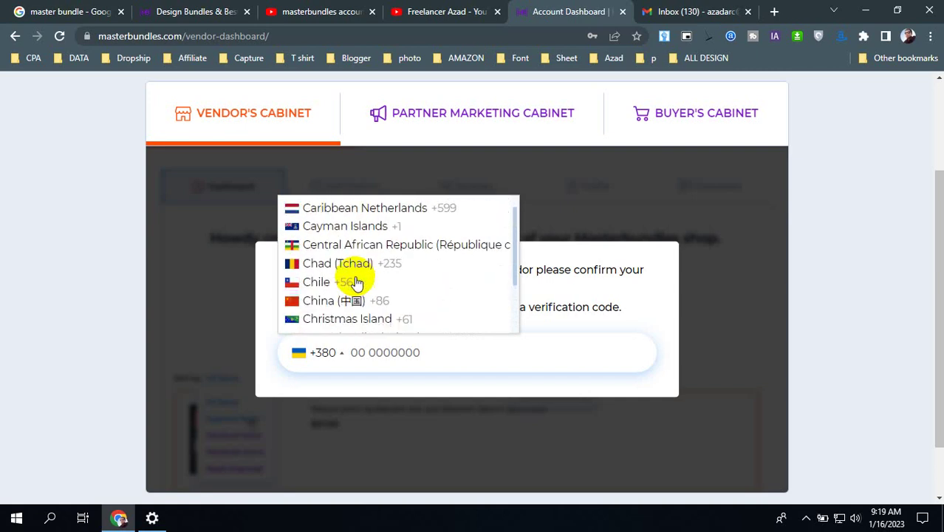
{"action": "scroll", "coordinate": [356, 284], "scroll_direction": "up", "scroll_amount": 5}
{"action": "scroll", "coordinate": [357, 286], "scroll_direction": "up", "scroll_amount": 4}
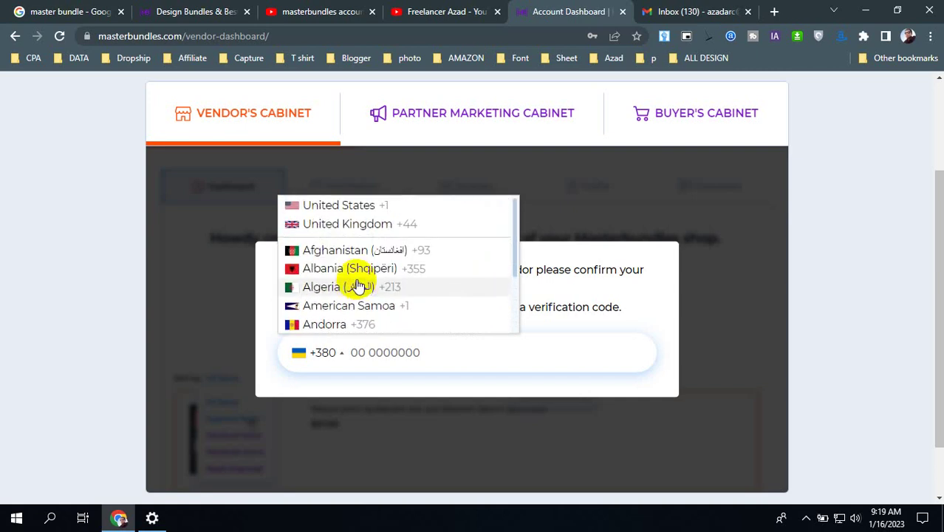
{"action": "scroll", "coordinate": [356, 286], "scroll_direction": "down", "scroll_amount": 1}
{"action": "scroll", "coordinate": [356, 287], "scroll_direction": "down", "scroll_amount": 2}
{"action": "scroll", "coordinate": [356, 288], "scroll_direction": "down", "scroll_amount": 2}
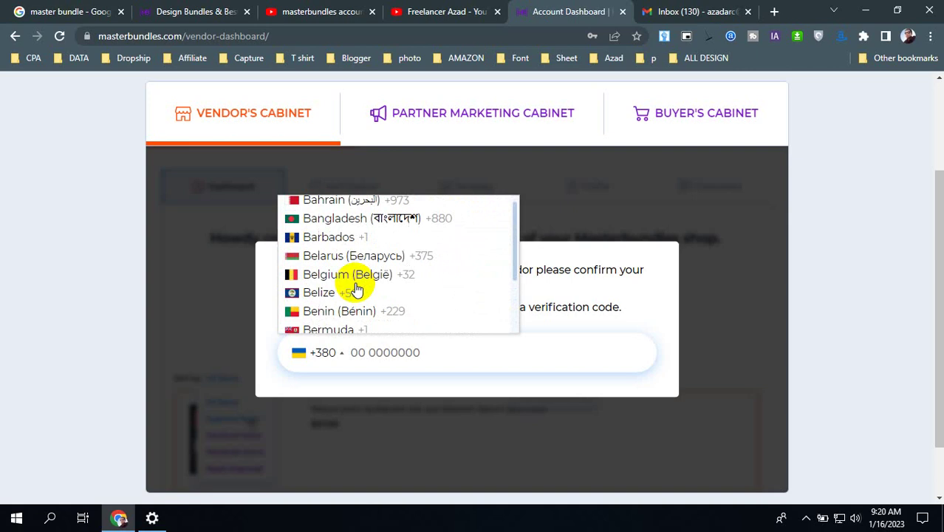
{"action": "scroll", "coordinate": [357, 285], "scroll_direction": "up", "scroll_amount": 1}
{"action": "left_click", "coordinate": [358, 284]}
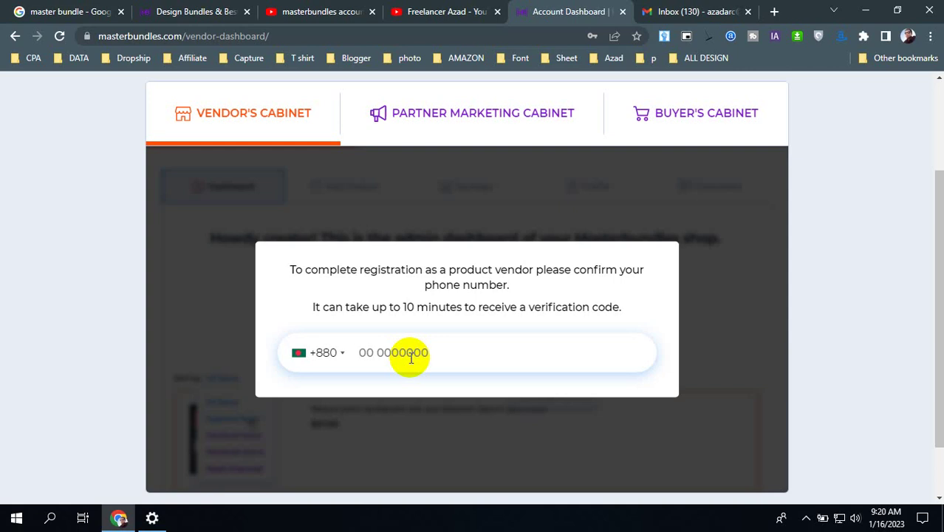
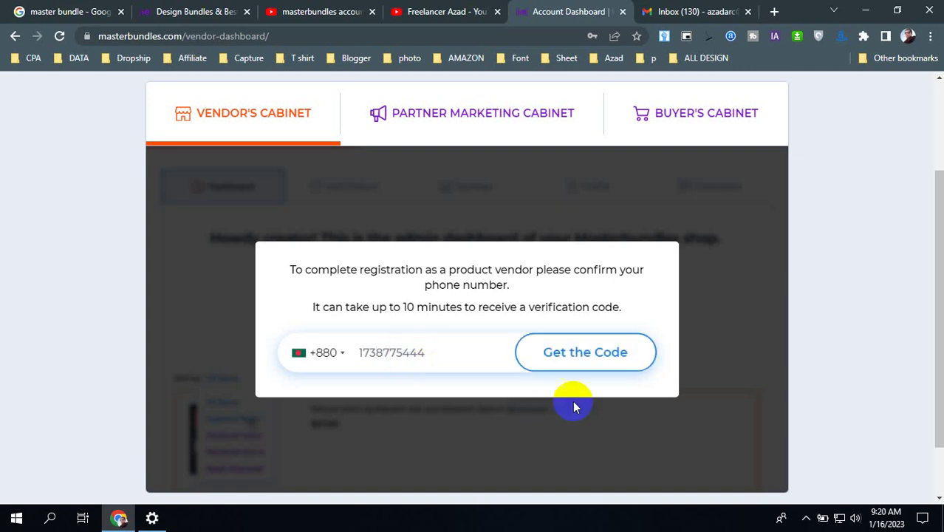
Finish the phone number, request a verification code and enter the received code
{"action": "left_click", "coordinate": [593, 348]}
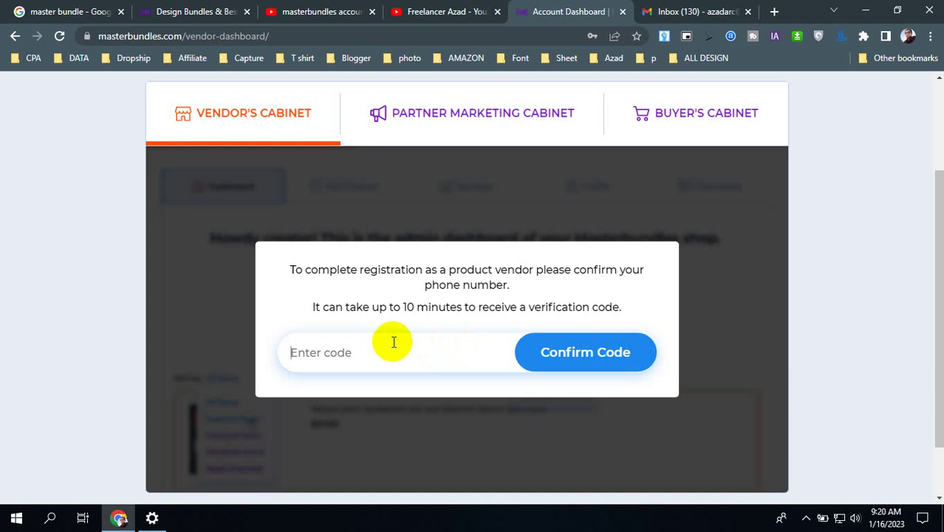
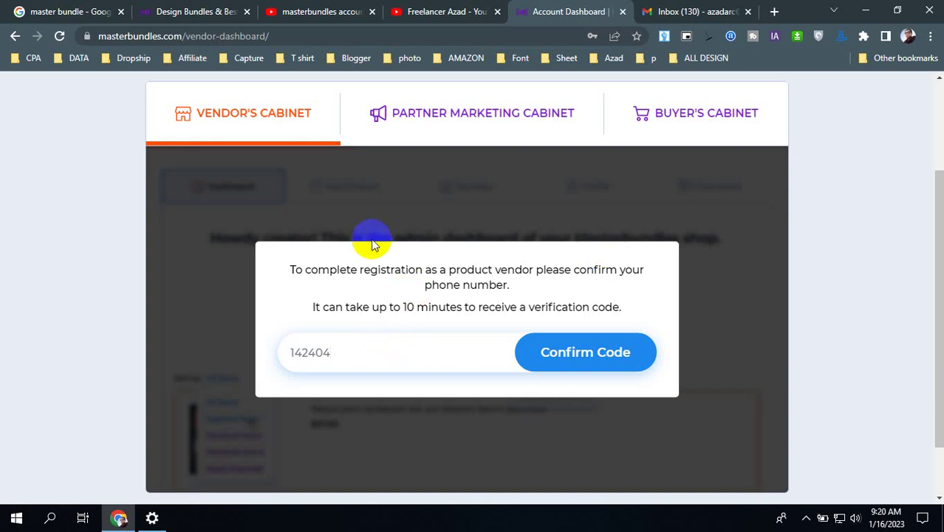
Select the vendor cabinet headings text to translate it
{"action": "scroll", "coordinate": [377, 240], "scroll_direction": "up", "scroll_amount": 2}
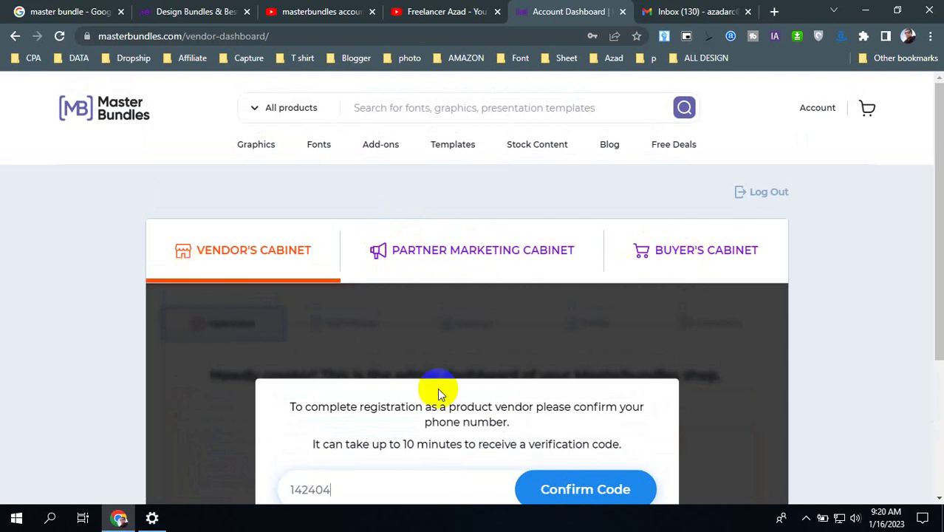
{"action": "scroll", "coordinate": [624, 367], "scroll_direction": "down", "scroll_amount": 2}
{"action": "left_click", "coordinate": [806, 518]}
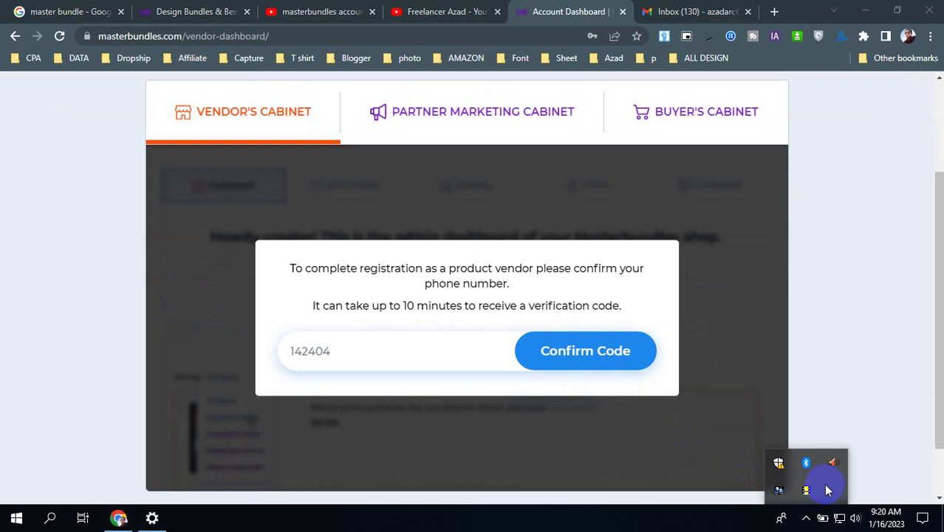
{"action": "left_click", "coordinate": [826, 489]}
{"action": "triple_click", "coordinate": [230, 107]}
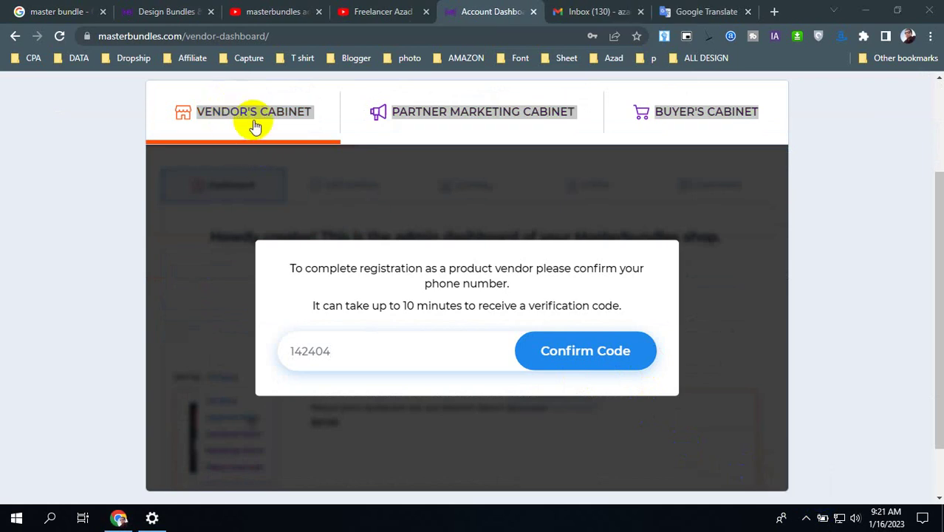
Confirm the phone verification code and look over the unlocked vendor dashboard
{"action": "left_click", "coordinate": [588, 350]}
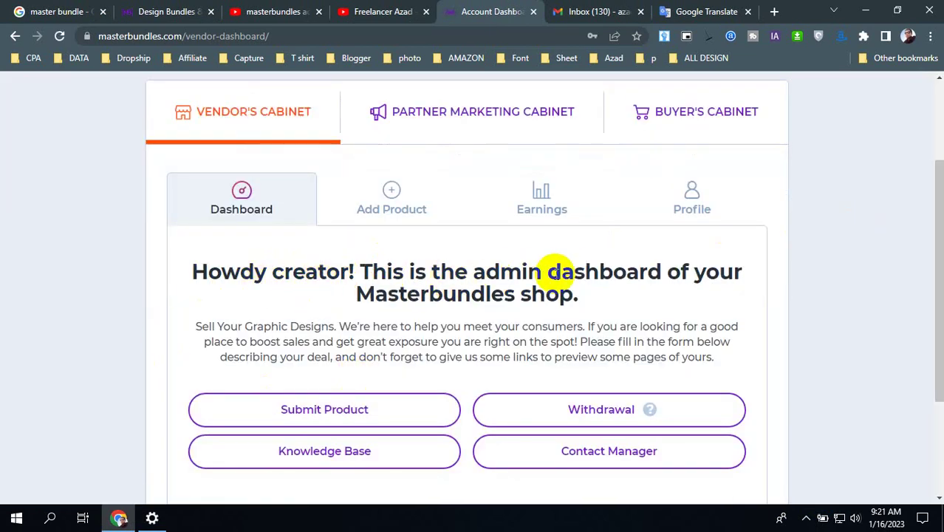
{"action": "scroll", "coordinate": [390, 310], "scroll_direction": "down", "scroll_amount": 2}
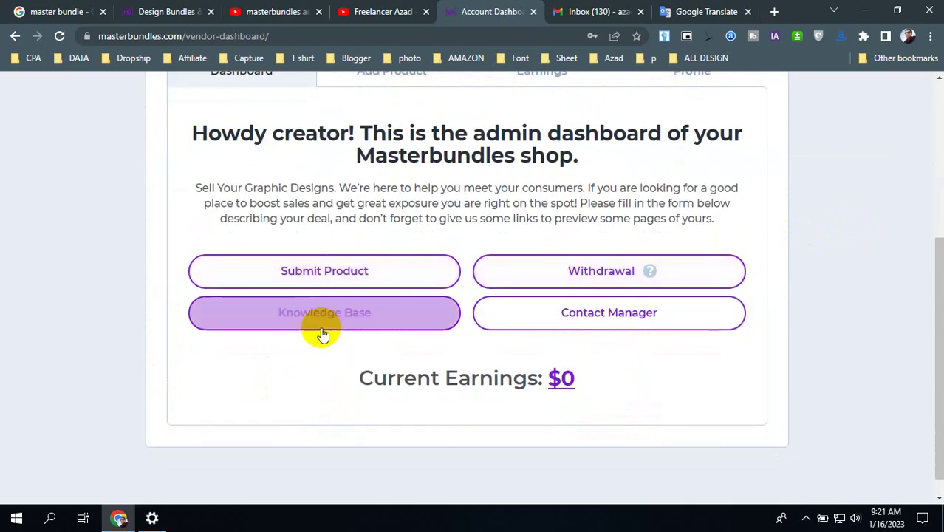
{"action": "scroll", "coordinate": [480, 329], "scroll_direction": "down", "scroll_amount": 1}
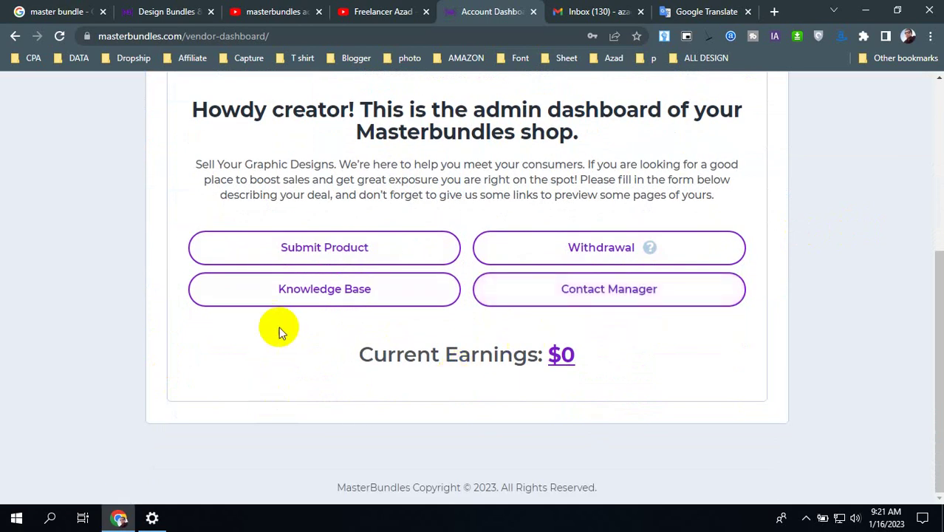
{"action": "scroll", "coordinate": [279, 327], "scroll_direction": "up", "scroll_amount": 1}
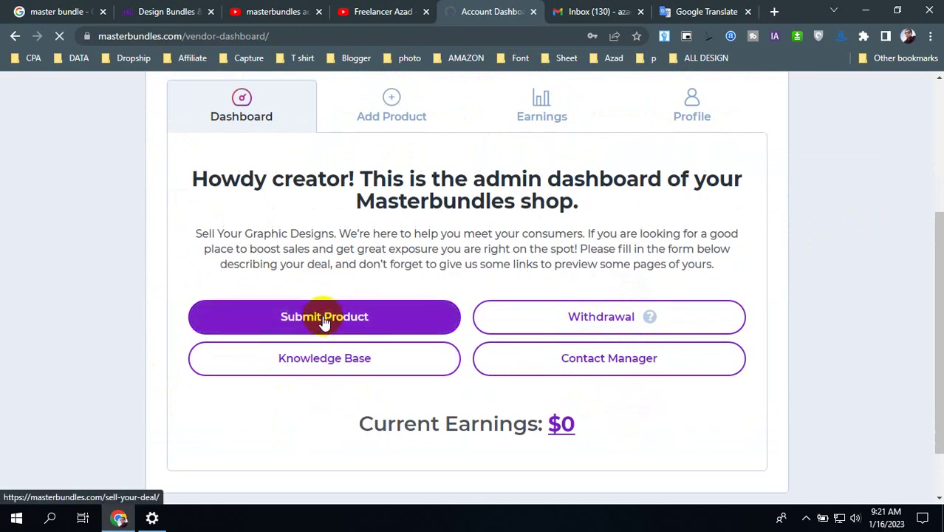
Look through the Submit Product form, then go back to the vendor dashboard
{"action": "left_click", "coordinate": [322, 321]}
{"action": "scroll", "coordinate": [337, 312], "scroll_direction": "down", "scroll_amount": 3}
{"action": "scroll", "coordinate": [312, 358], "scroll_direction": "down", "scroll_amount": 3}
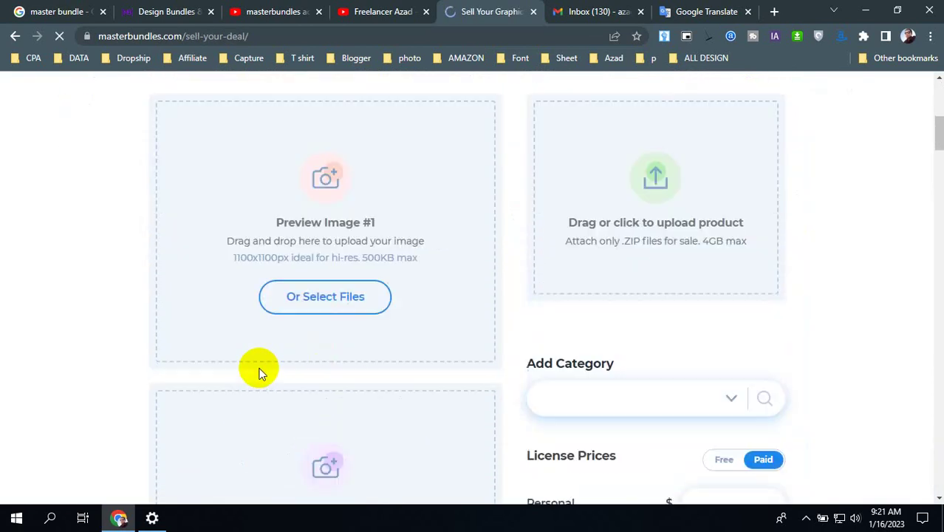
{"action": "scroll", "coordinate": [257, 372], "scroll_direction": "down", "scroll_amount": 3}
{"action": "scroll", "coordinate": [295, 373], "scroll_direction": "down", "scroll_amount": 8}
{"action": "scroll", "coordinate": [312, 388], "scroll_direction": "up", "scroll_amount": 5}
{"action": "scroll", "coordinate": [295, 373], "scroll_direction": "up", "scroll_amount": 5}
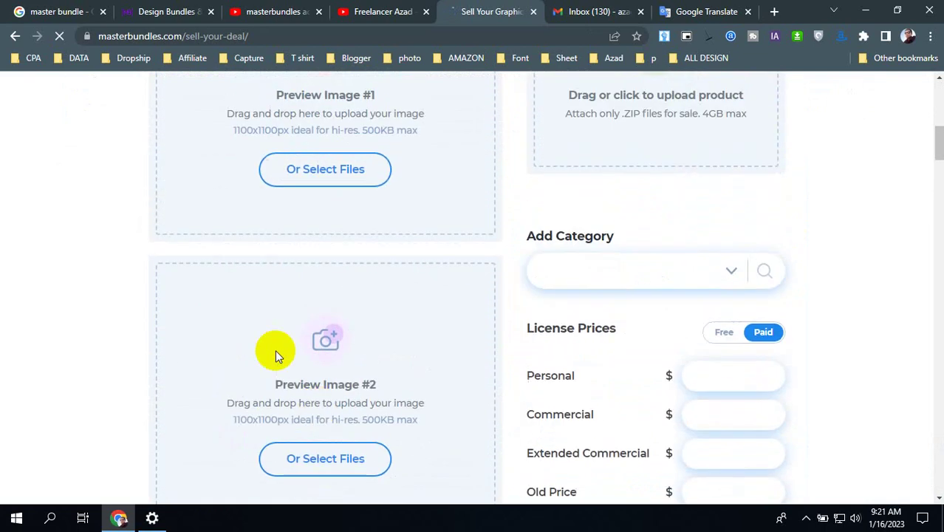
{"action": "scroll", "coordinate": [222, 317], "scroll_direction": "up", "scroll_amount": 5}
{"action": "scroll", "coordinate": [184, 251], "scroll_direction": "up", "scroll_amount": 3}
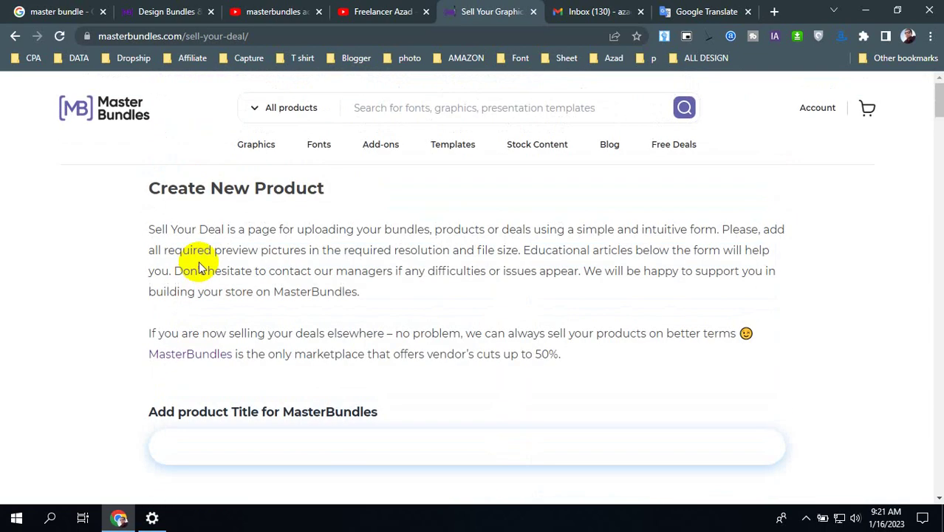
{"action": "left_click", "coordinate": [15, 35]}
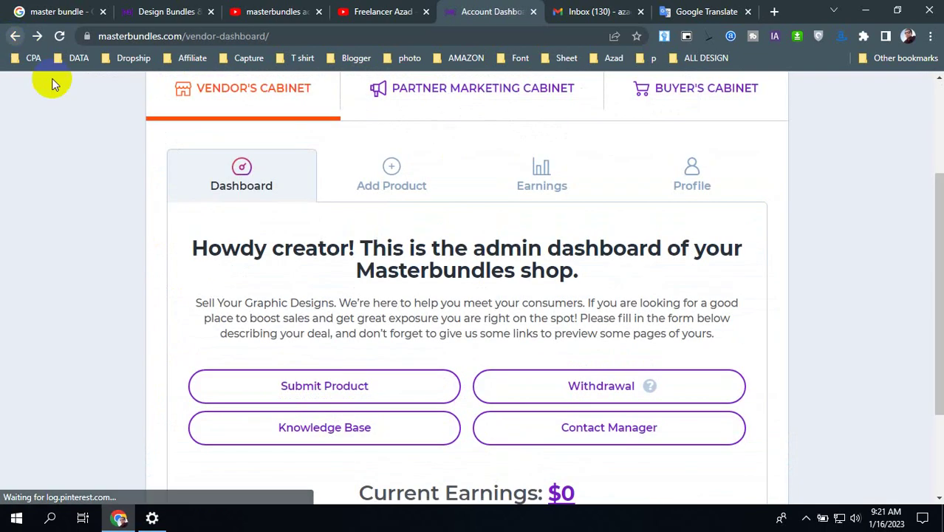
Enter a store name in the vendor Profile settings
{"action": "left_click", "coordinate": [694, 187]}
{"action": "scroll", "coordinate": [354, 332], "scroll_direction": "down", "scroll_amount": 3}
{"action": "scroll", "coordinate": [351, 354], "scroll_direction": "up", "scroll_amount": 4}
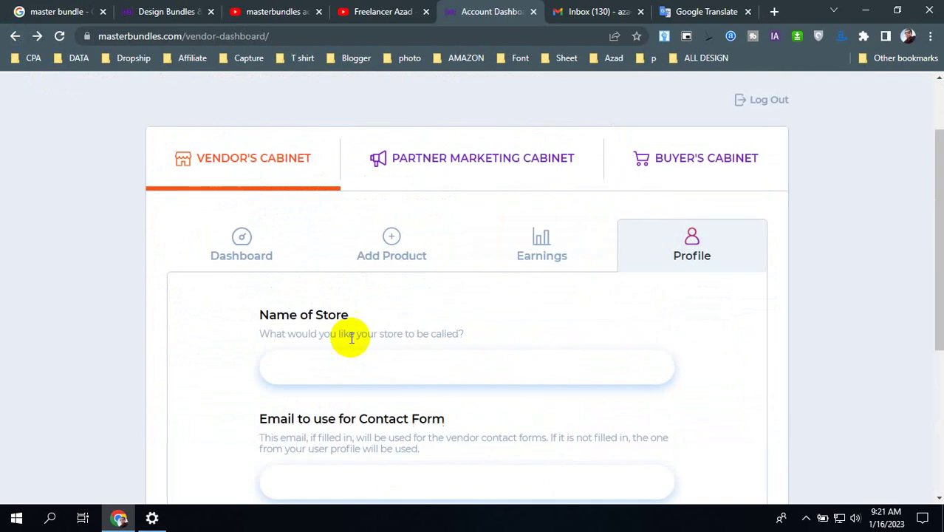
{"action": "scroll", "coordinate": [326, 353], "scroll_direction": "down", "scroll_amount": 1}
{"action": "left_click", "coordinate": [337, 302]}
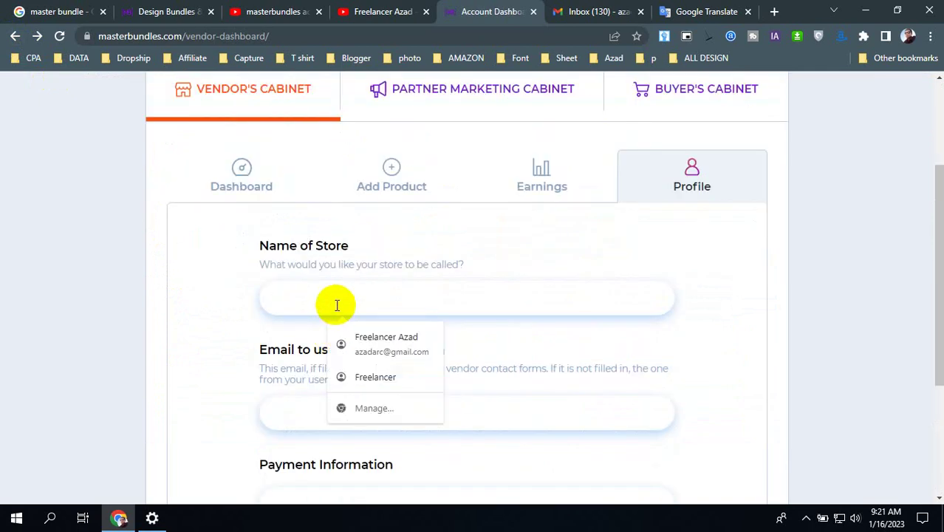
{"action": "type", "text": "AzadService"}
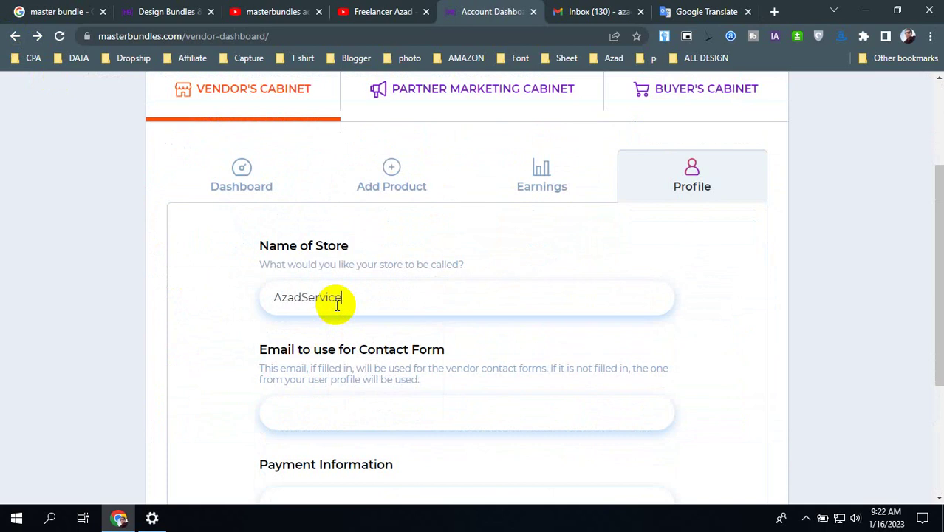
{"action": "left_click", "coordinate": [125, 262]}
Fill the contact-form e-mail from saved details, edit the payment e-mail, and save changes
{"action": "scroll", "coordinate": [315, 266], "scroll_direction": "down", "scroll_amount": 2}
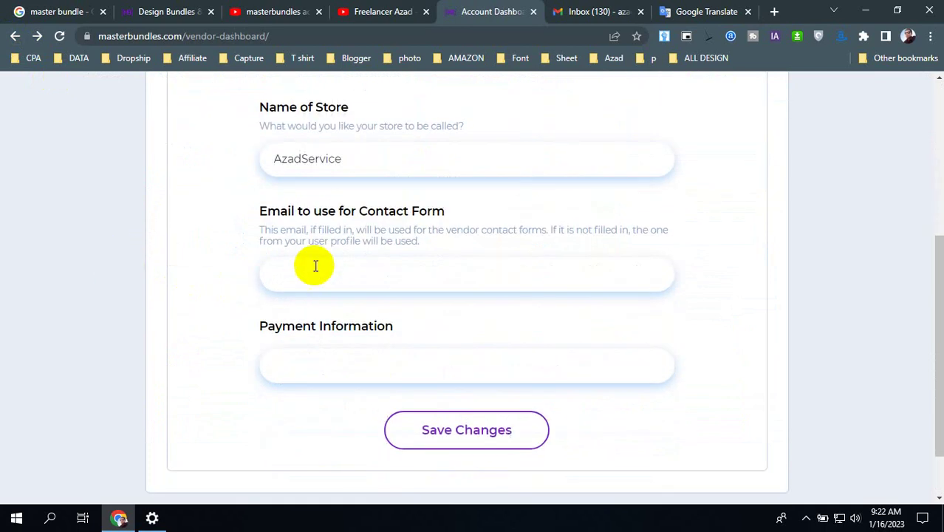
{"action": "left_click", "coordinate": [327, 268]}
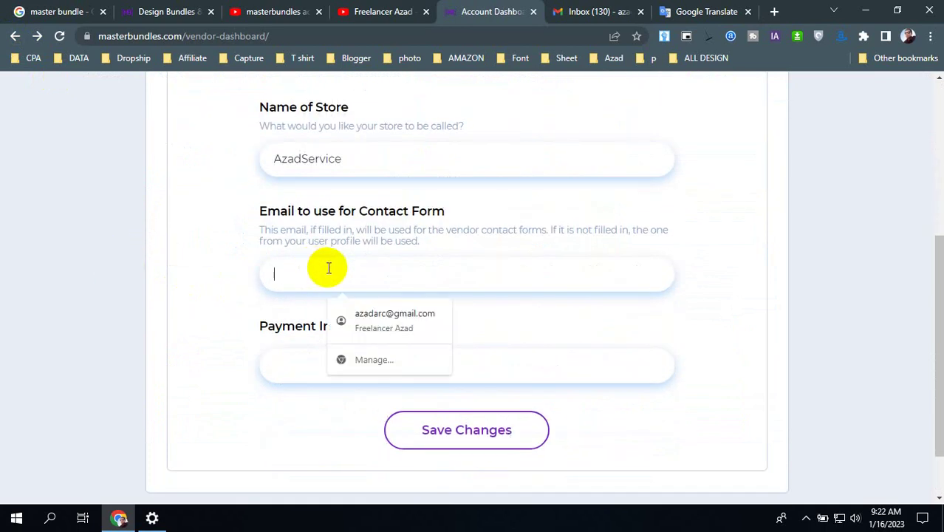
{"action": "left_click", "coordinate": [353, 319]}
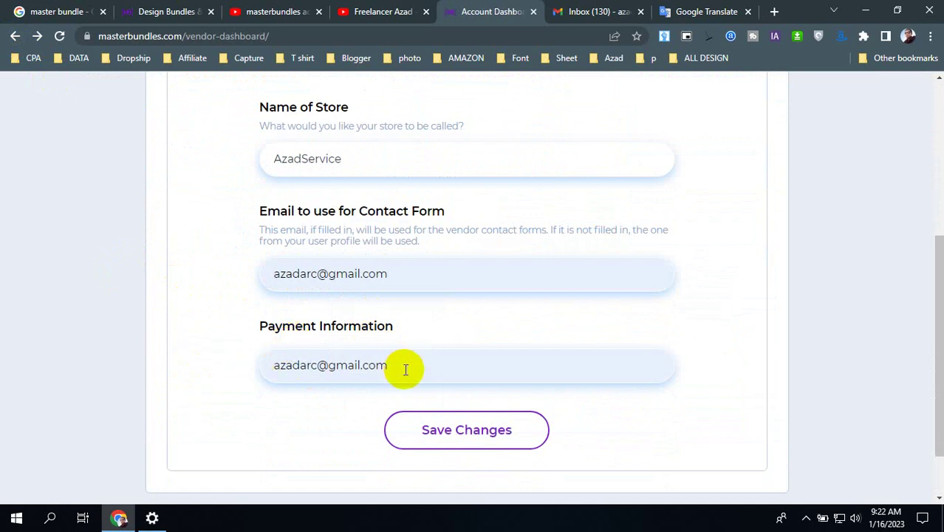
{"action": "left_click", "coordinate": [313, 363]}
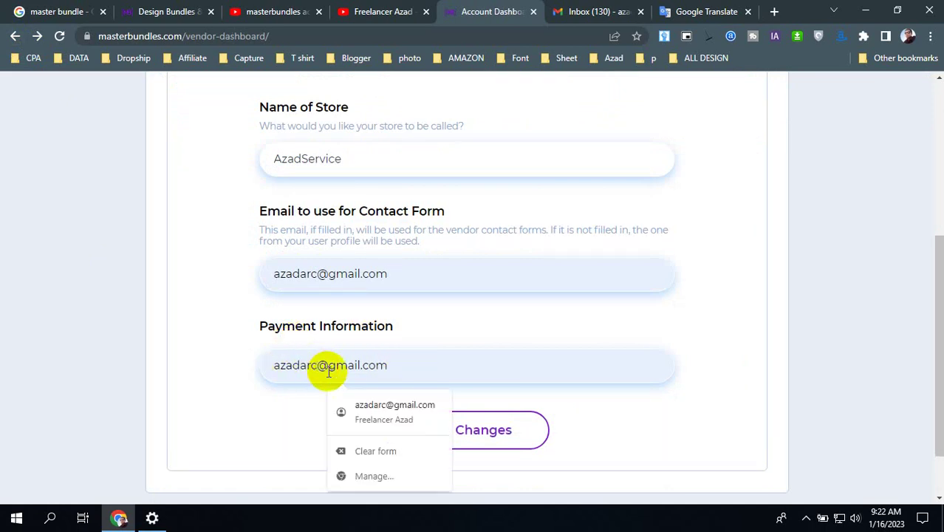
{"action": "type", "text": "02"}
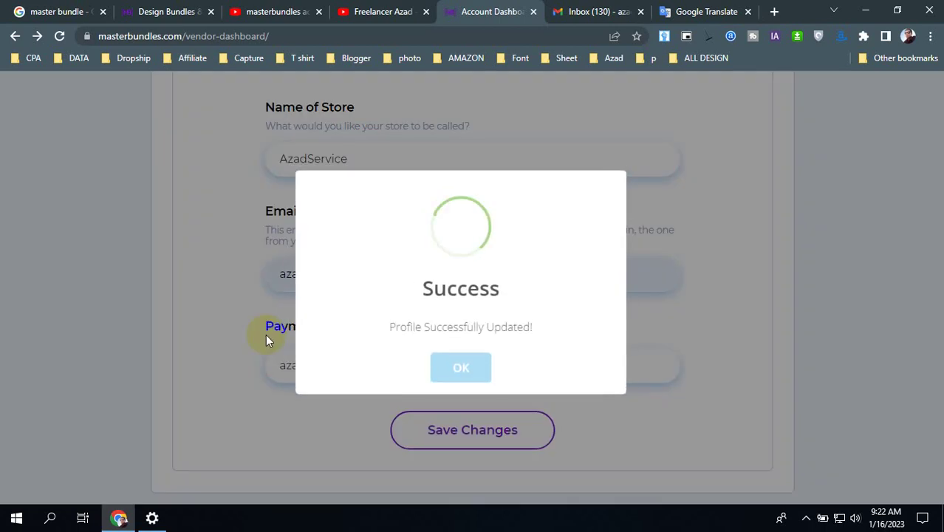
{"action": "left_click", "coordinate": [465, 367]}
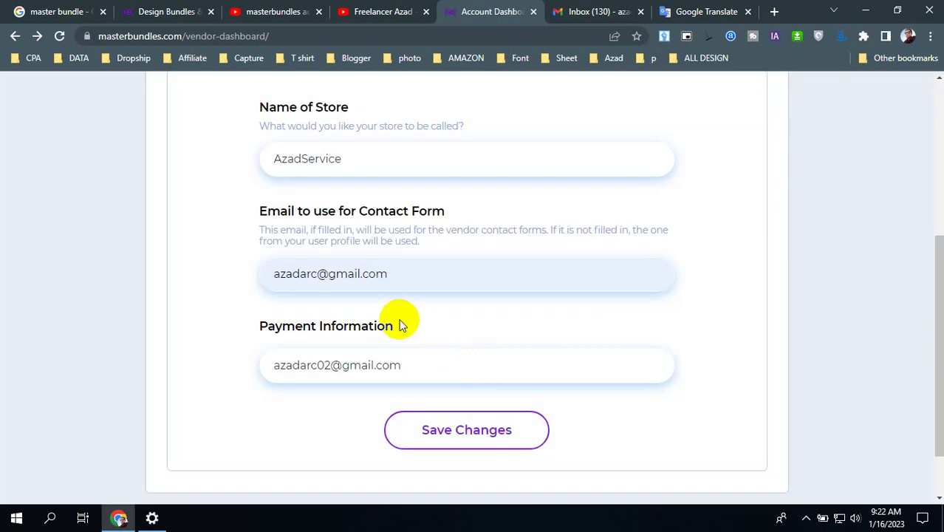
{"action": "scroll", "coordinate": [400, 326], "scroll_direction": "up", "scroll_amount": 4}
{"action": "left_click", "coordinate": [546, 306]}
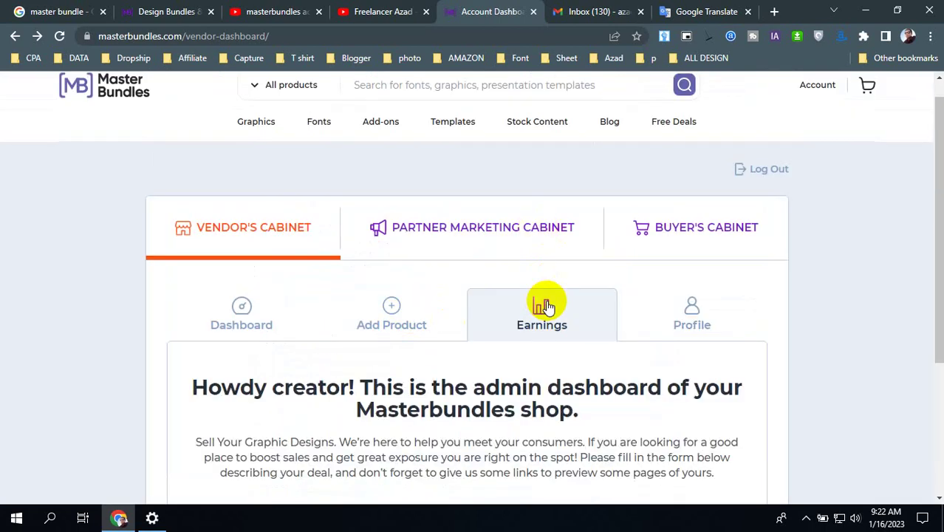
{"action": "scroll", "coordinate": [384, 325], "scroll_direction": "down", "scroll_amount": 3}
{"action": "left_click", "coordinate": [386, 353]}
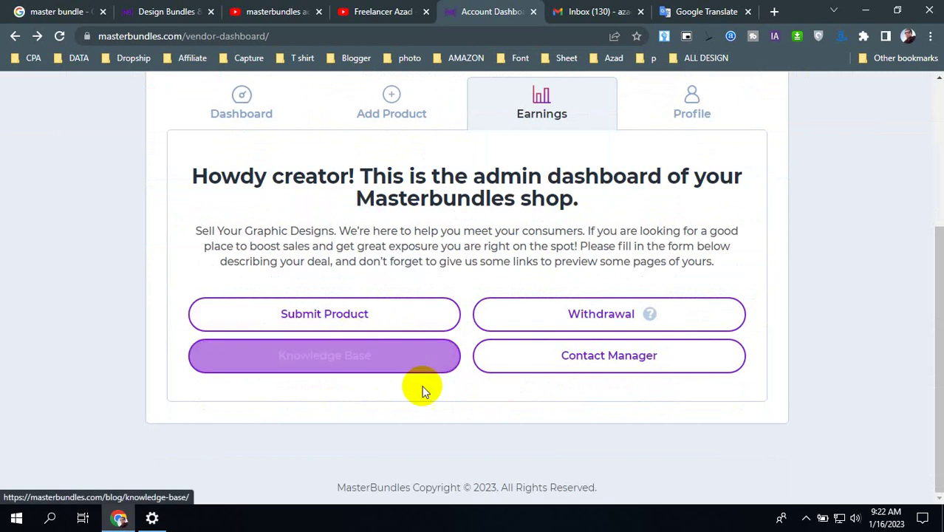
{"action": "scroll", "coordinate": [424, 369], "scroll_direction": "up", "scroll_amount": 3}
{"action": "left_click", "coordinate": [418, 330]}
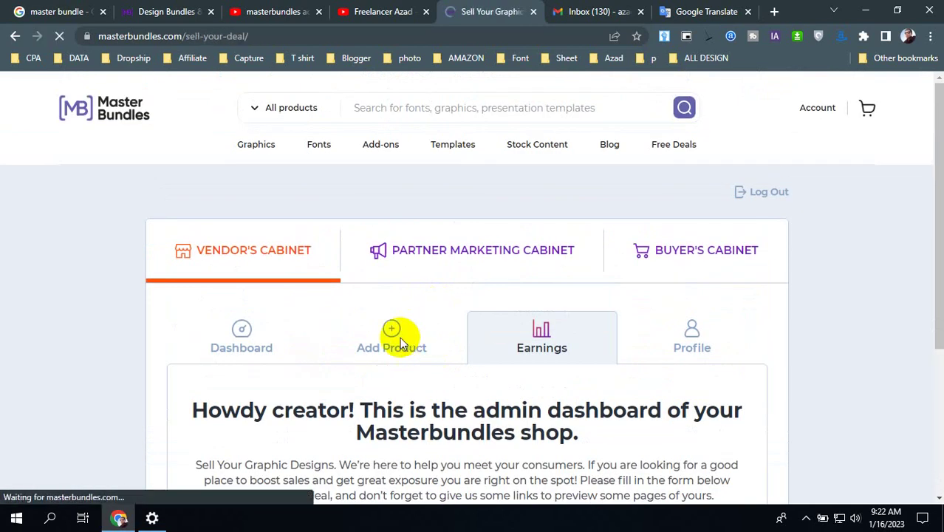
{"action": "scroll", "coordinate": [295, 346], "scroll_direction": "down", "scroll_amount": 5}
{"action": "scroll", "coordinate": [201, 316], "scroll_direction": "down", "scroll_amount": 3}
{"action": "scroll", "coordinate": [236, 312], "scroll_direction": "down", "scroll_amount": 2}
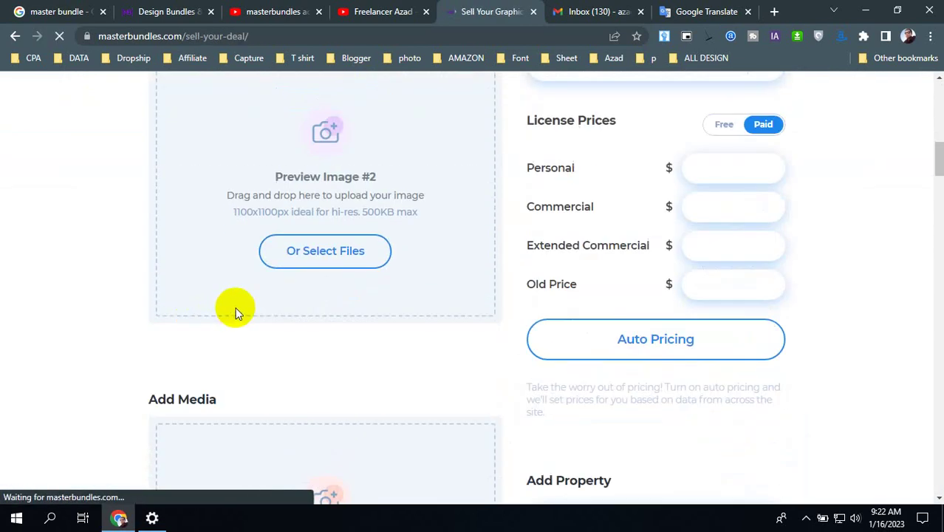
{"action": "scroll", "coordinate": [400, 295], "scroll_direction": "down", "scroll_amount": 5}
{"action": "scroll", "coordinate": [457, 358], "scroll_direction": "down", "scroll_amount": 4}
{"action": "scroll", "coordinate": [457, 358], "scroll_direction": "down", "scroll_amount": 4}
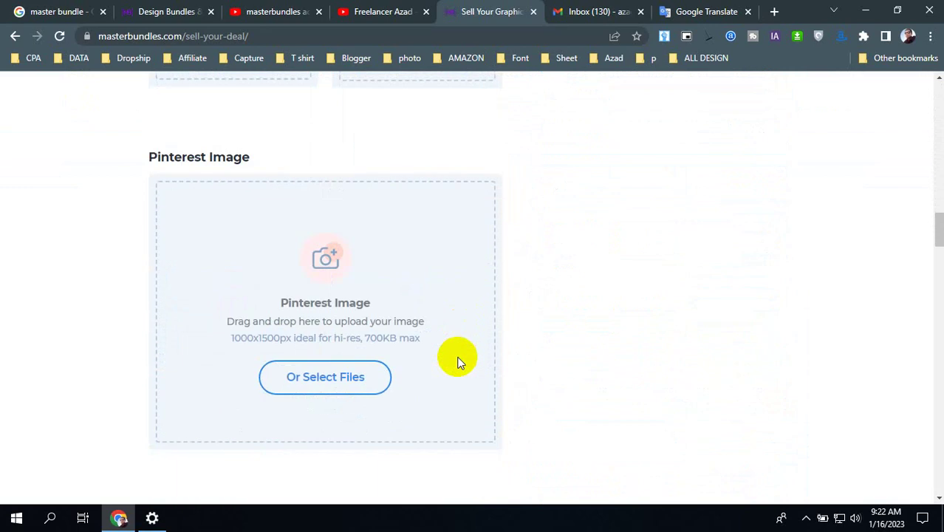
{"action": "scroll", "coordinate": [408, 379], "scroll_direction": "down", "scroll_amount": 4}
{"action": "scroll", "coordinate": [408, 379], "scroll_direction": "up", "scroll_amount": 5}
{"action": "scroll", "coordinate": [408, 379], "scroll_direction": "up", "scroll_amount": 5}
{"action": "scroll", "coordinate": [407, 379], "scroll_direction": "up", "scroll_amount": 8}
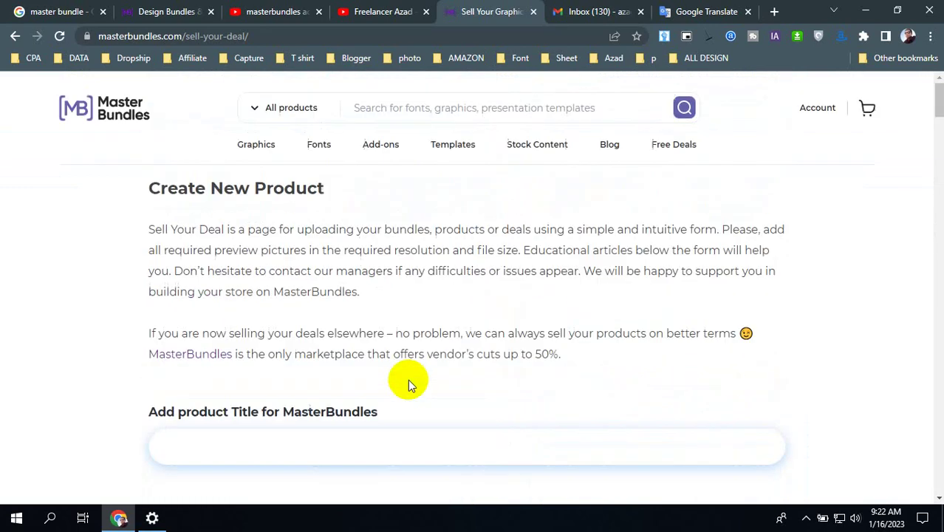
{"action": "scroll", "coordinate": [320, 366], "scroll_direction": "down", "scroll_amount": 1}
{"action": "scroll", "coordinate": [242, 274], "scroll_direction": "down", "scroll_amount": 3}
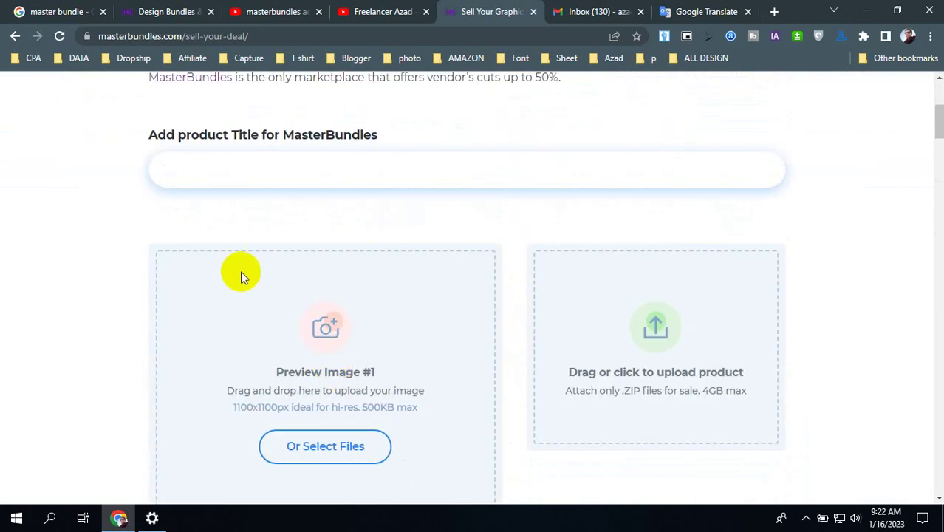
{"action": "scroll", "coordinate": [118, 162], "scroll_direction": "up", "scroll_amount": 1}
{"action": "left_click", "coordinate": [185, 246]}
{"action": "scroll", "coordinate": [185, 247], "scroll_direction": "down", "scroll_amount": 3}
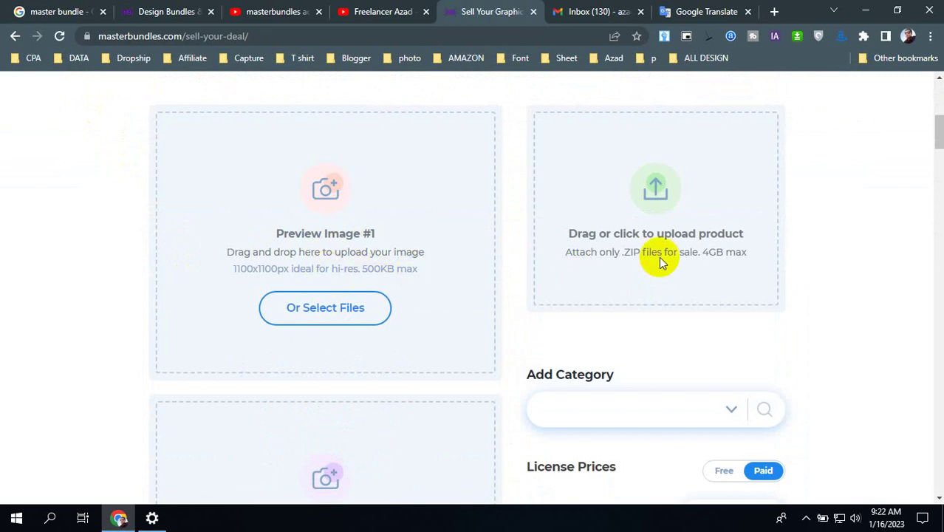
{"action": "scroll", "coordinate": [705, 249], "scroll_direction": "down", "scroll_amount": 3}
{"action": "scroll", "coordinate": [379, 302], "scroll_direction": "down", "scroll_amount": 2}
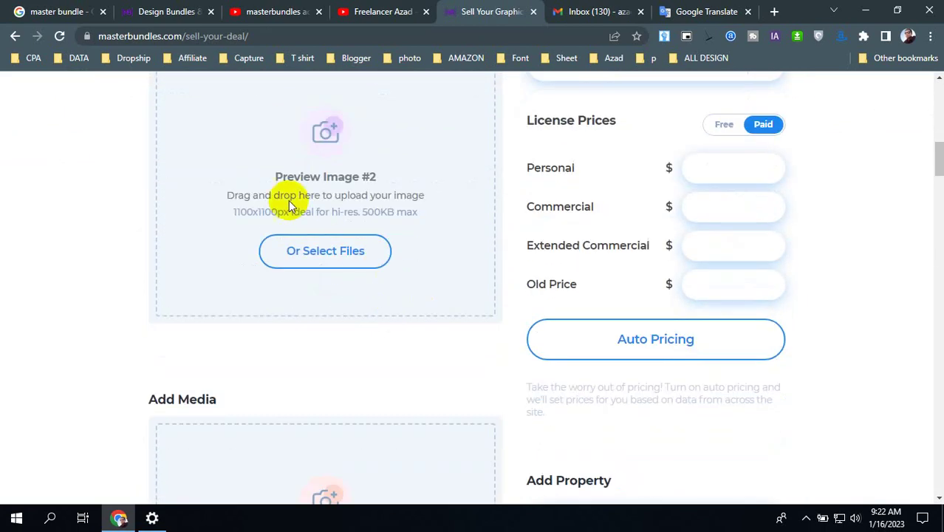
{"action": "scroll", "coordinate": [727, 243], "scroll_direction": "down", "scroll_amount": 2}
{"action": "scroll", "coordinate": [742, 258], "scroll_direction": "up", "scroll_amount": 2}
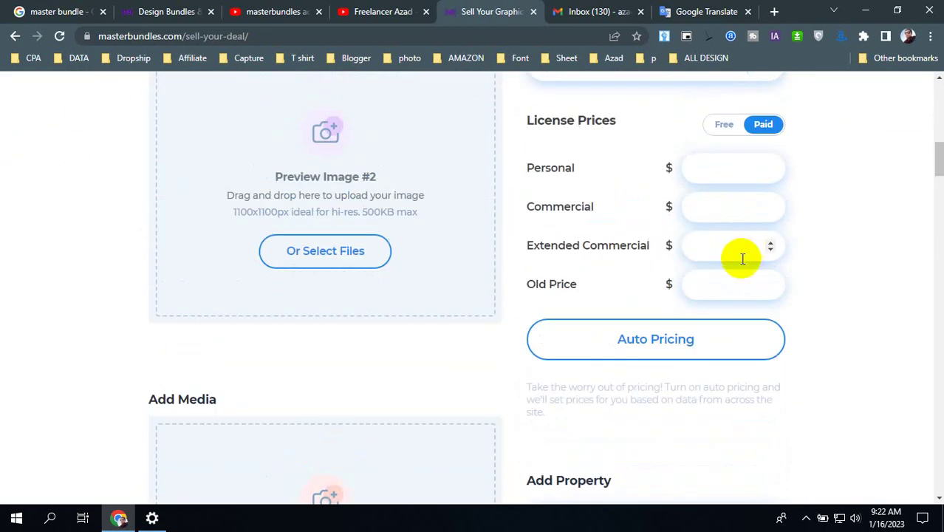
{"action": "left_click", "coordinate": [725, 176]}
{"action": "left_click", "coordinate": [719, 243]}
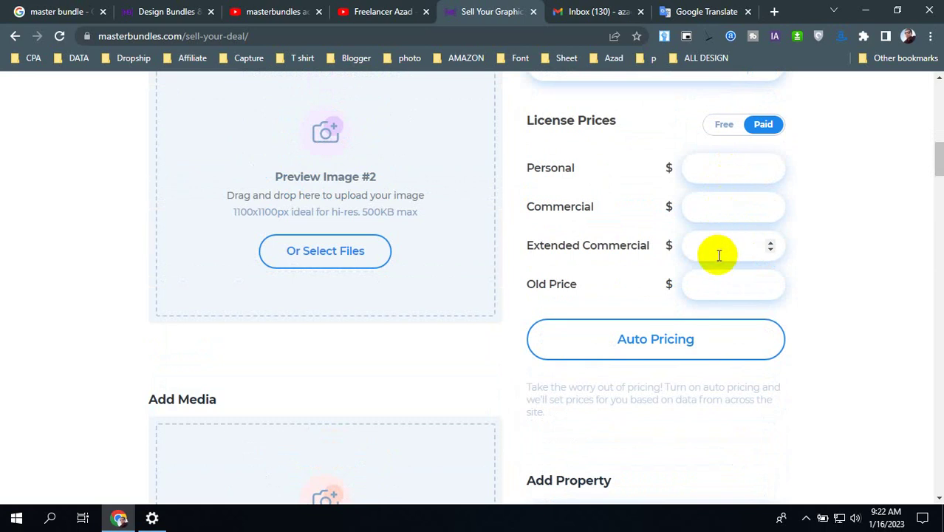
{"action": "left_click", "coordinate": [727, 162]}
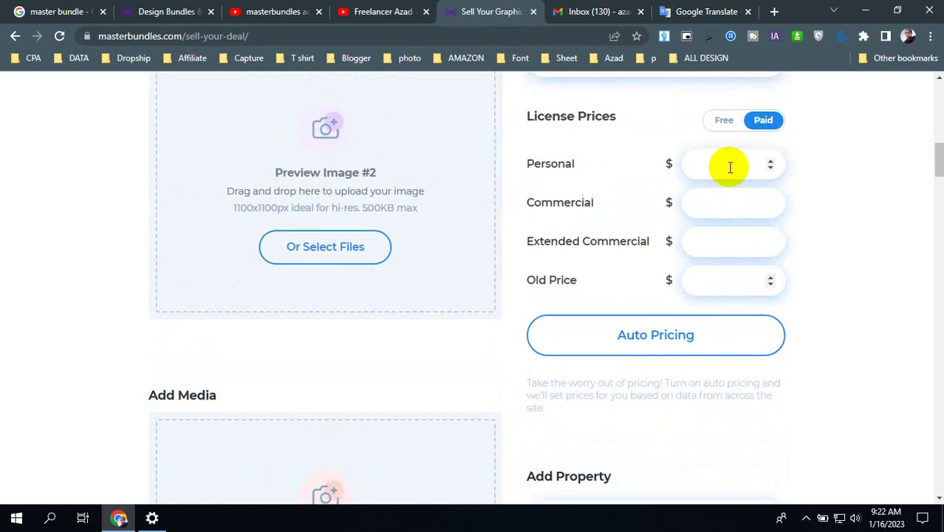
{"action": "scroll", "coordinate": [711, 181], "scroll_direction": "down", "scroll_amount": 2}
{"action": "scroll", "coordinate": [710, 181], "scroll_direction": "up", "scroll_amount": 2}
{"action": "left_click", "coordinate": [727, 125]}
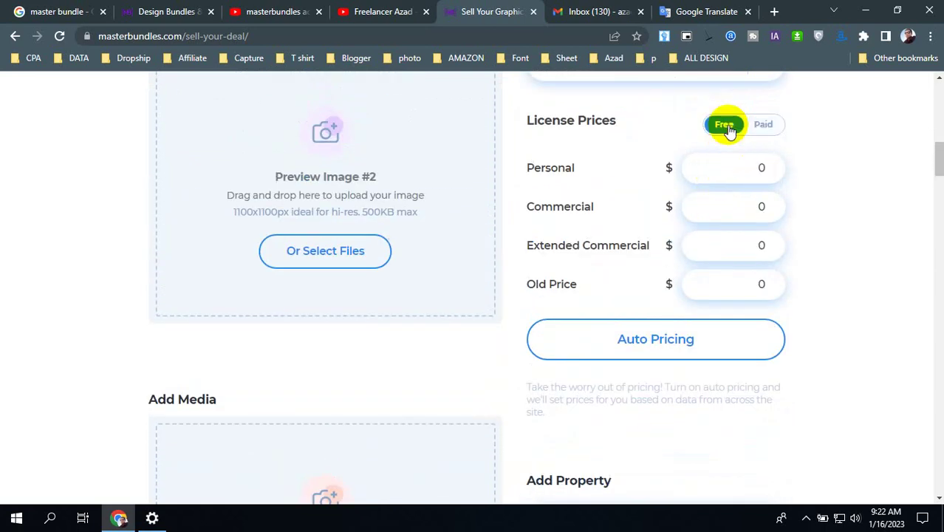
{"action": "scroll", "coordinate": [250, 293], "scroll_direction": "down", "scroll_amount": 3}
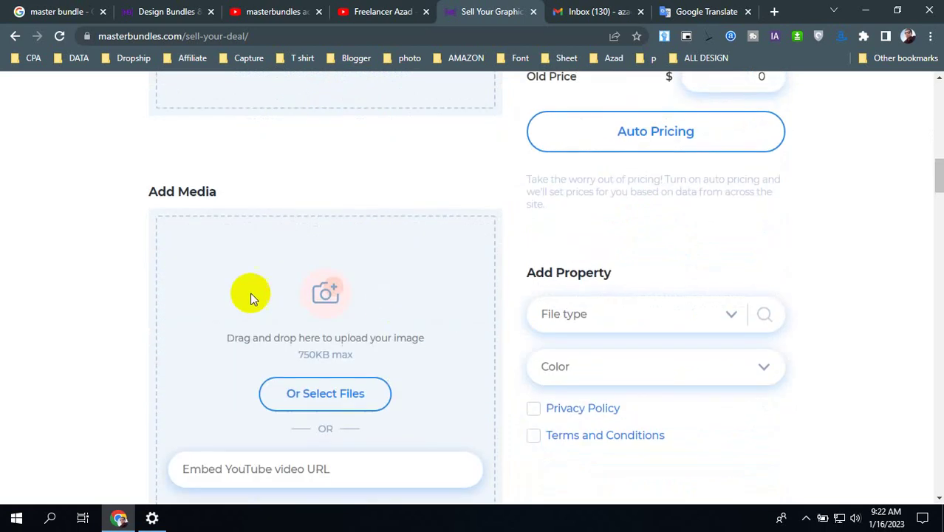
{"action": "scroll", "coordinate": [296, 304], "scroll_direction": "down", "scroll_amount": 4}
{"action": "scroll", "coordinate": [435, 285], "scroll_direction": "down", "scroll_amount": 3}
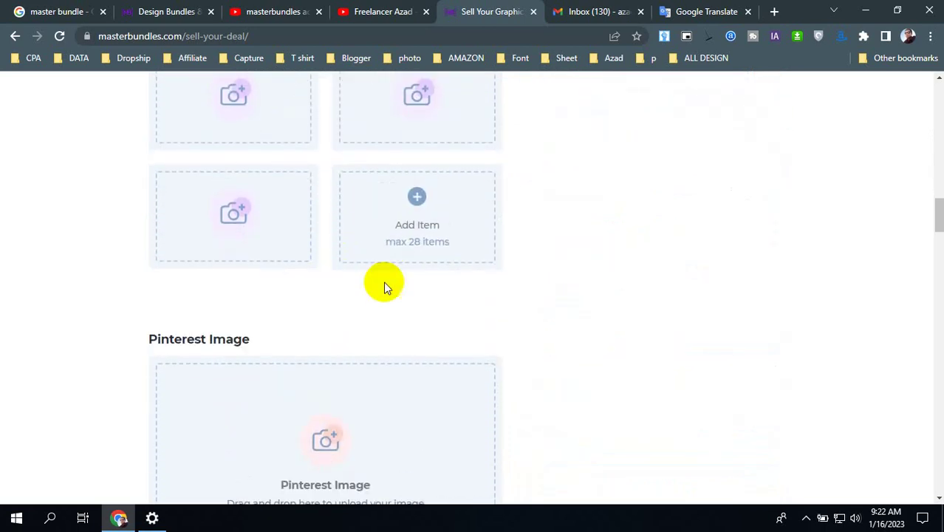
{"action": "scroll", "coordinate": [381, 284], "scroll_direction": "down", "scroll_amount": 2}
{"action": "scroll", "coordinate": [319, 284], "scroll_direction": "down", "scroll_amount": 1}
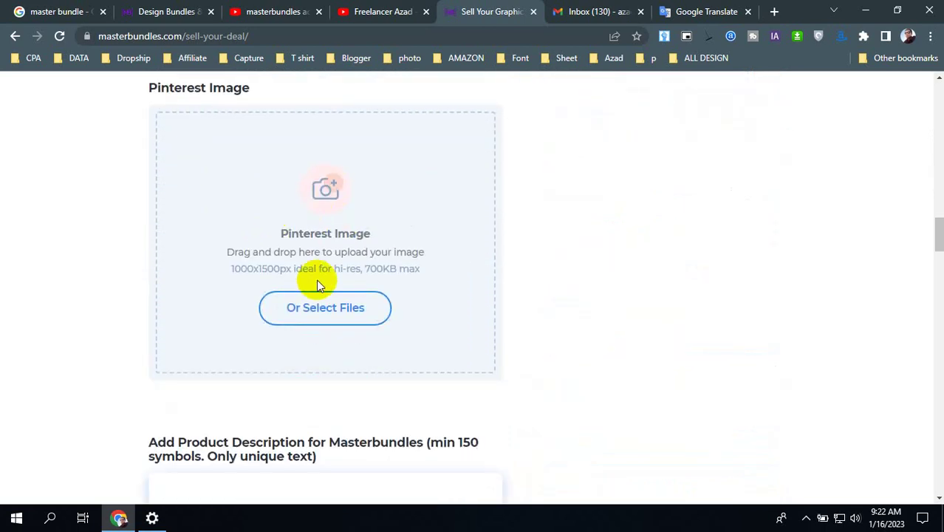
{"action": "scroll", "coordinate": [350, 312], "scroll_direction": "down", "scroll_amount": 3}
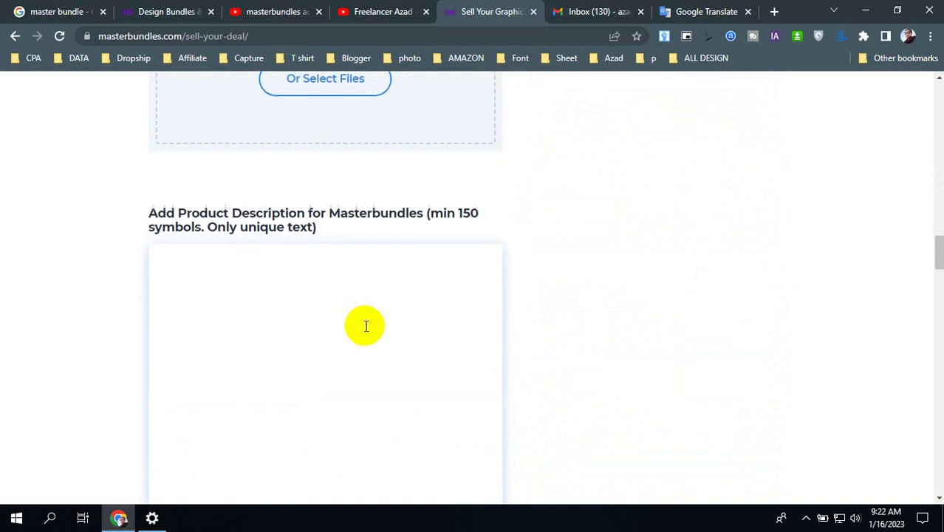
{"action": "scroll", "coordinate": [324, 280], "scroll_direction": "down", "scroll_amount": 2}
{"action": "scroll", "coordinate": [340, 297], "scroll_direction": "down", "scroll_amount": 4}
{"action": "scroll", "coordinate": [340, 297], "scroll_direction": "down", "scroll_amount": 1}
{"action": "scroll", "coordinate": [322, 301], "scroll_direction": "down", "scroll_amount": 2}
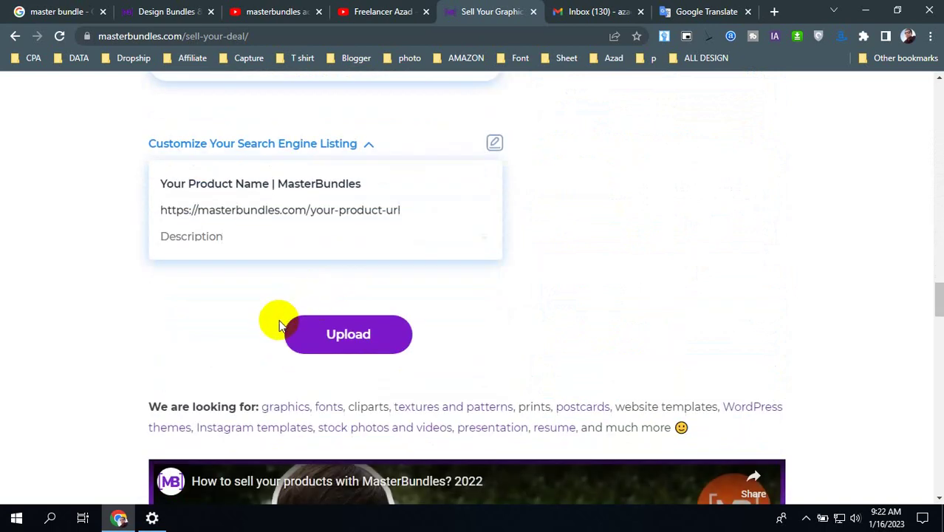
{"action": "scroll", "coordinate": [194, 326], "scroll_direction": "down", "scroll_amount": 4}
{"action": "scroll", "coordinate": [379, 358], "scroll_direction": "down", "scroll_amount": 5}
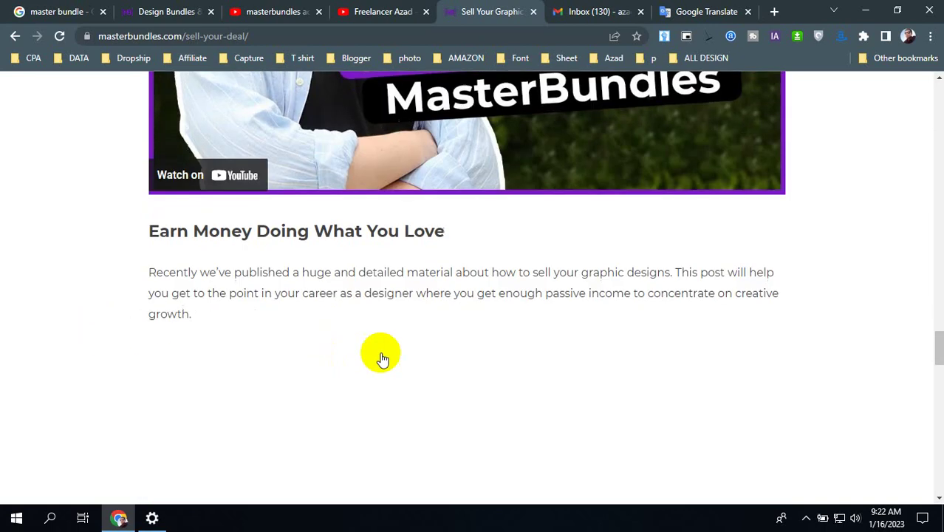
{"action": "scroll", "coordinate": [387, 368], "scroll_direction": "down", "scroll_amount": 5}
{"action": "scroll", "coordinate": [391, 372], "scroll_direction": "down", "scroll_amount": 2}
{"action": "scroll", "coordinate": [390, 368], "scroll_direction": "down", "scroll_amount": 7}
{"action": "scroll", "coordinate": [392, 363], "scroll_direction": "down", "scroll_amount": 6}
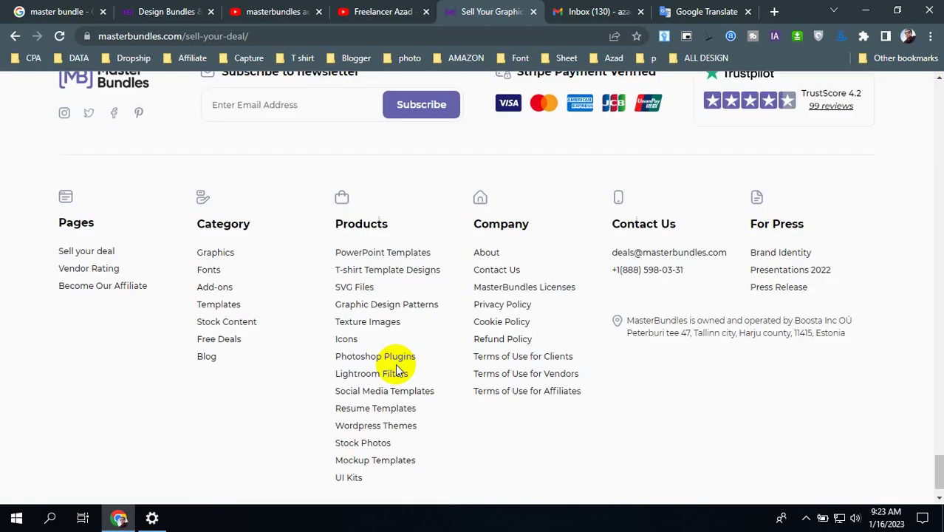
{"action": "scroll", "coordinate": [394, 365], "scroll_direction": "up", "scroll_amount": 5}
{"action": "scroll", "coordinate": [395, 370], "scroll_direction": "up", "scroll_amount": 12}
{"action": "scroll", "coordinate": [395, 367], "scroll_direction": "up", "scroll_amount": 6}
{"action": "scroll", "coordinate": [401, 367], "scroll_direction": "up", "scroll_amount": 8}
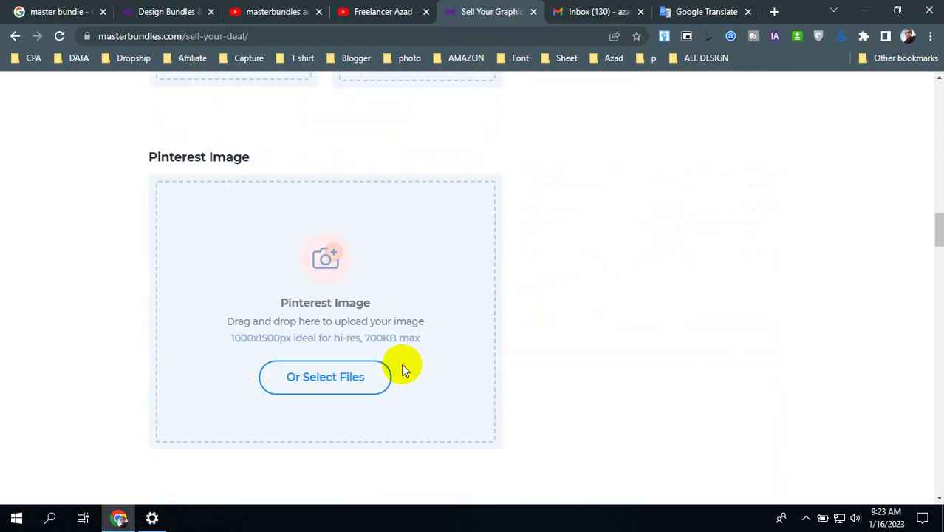
{"action": "scroll", "coordinate": [400, 367], "scroll_direction": "up", "scroll_amount": 4}
{"action": "scroll", "coordinate": [406, 364], "scroll_direction": "up", "scroll_amount": 8}
{"action": "scroll", "coordinate": [405, 365], "scroll_direction": "up", "scroll_amount": 1}
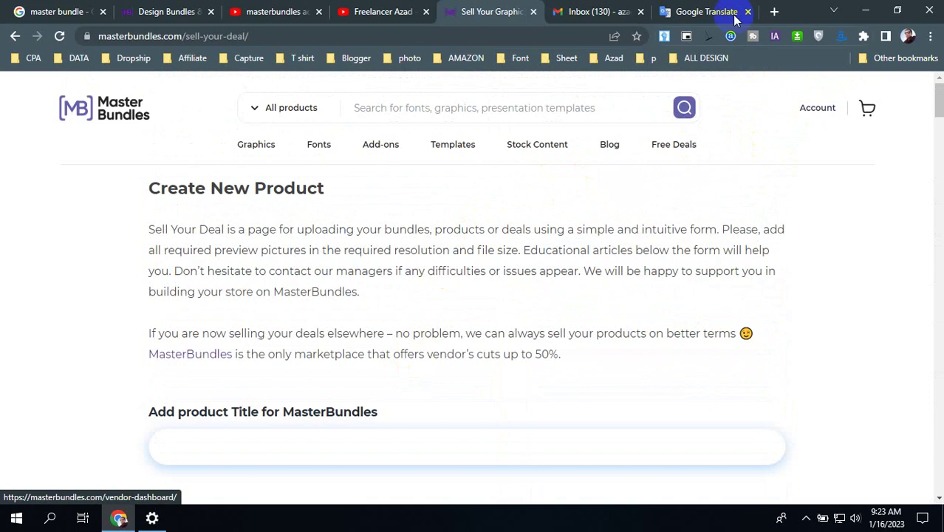
{"action": "left_click", "coordinate": [805, 518]}
Open the 'Please confirm your email' message in Gmail, click Confirm Email, and view the confirmed page
{"action": "key", "text": "ctrl+Tab"}
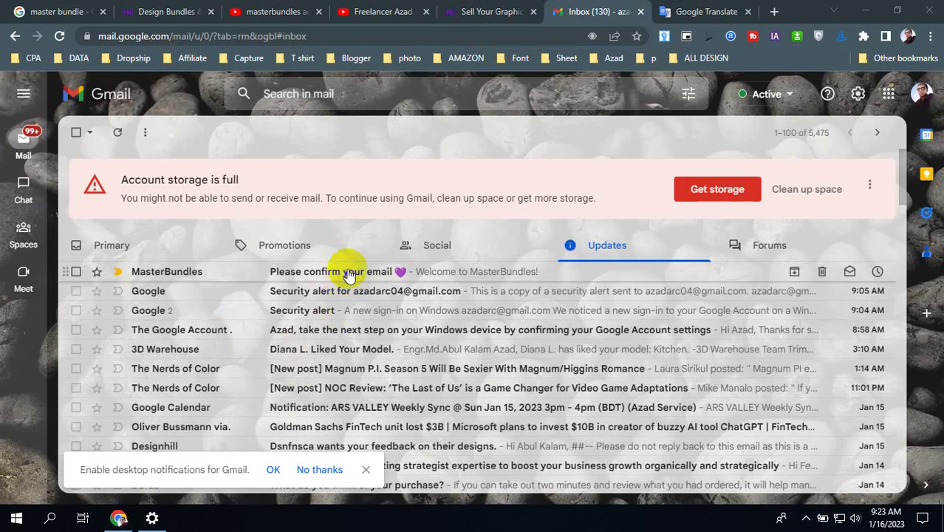
{"action": "left_click", "coordinate": [347, 271]}
{"action": "scroll", "coordinate": [348, 273], "scroll_direction": "down", "scroll_amount": 3}
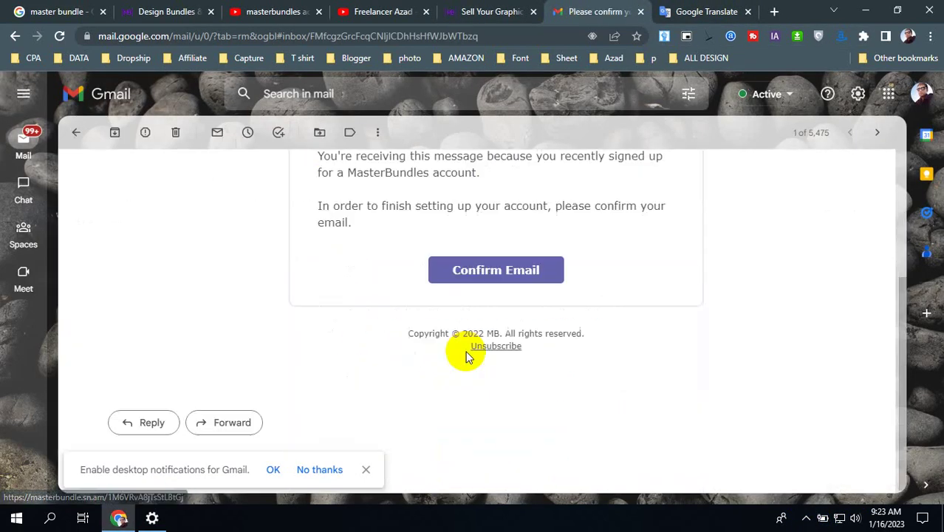
{"action": "left_click", "coordinate": [502, 272]}
{"action": "key", "text": "ctrl+shift+Tab"}
{"action": "scroll", "coordinate": [475, 336], "scroll_direction": "up", "scroll_amount": 2}
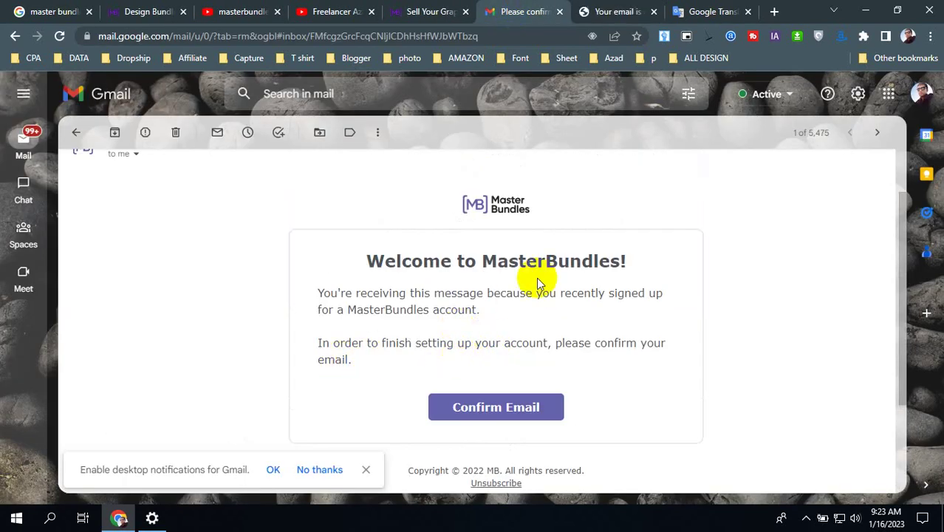
{"action": "left_click", "coordinate": [630, 8]}
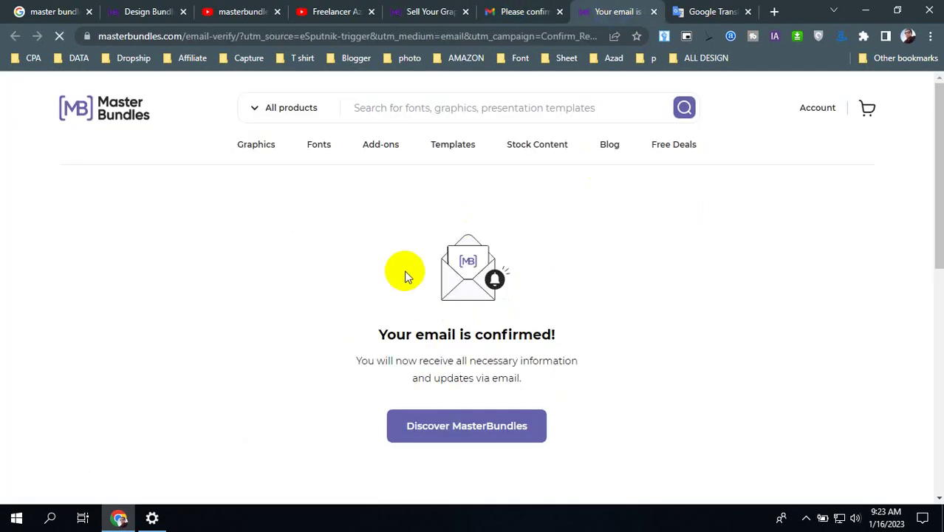
Go from the confirmation page to the MasterBundles home page
{"action": "left_click", "coordinate": [469, 440]}
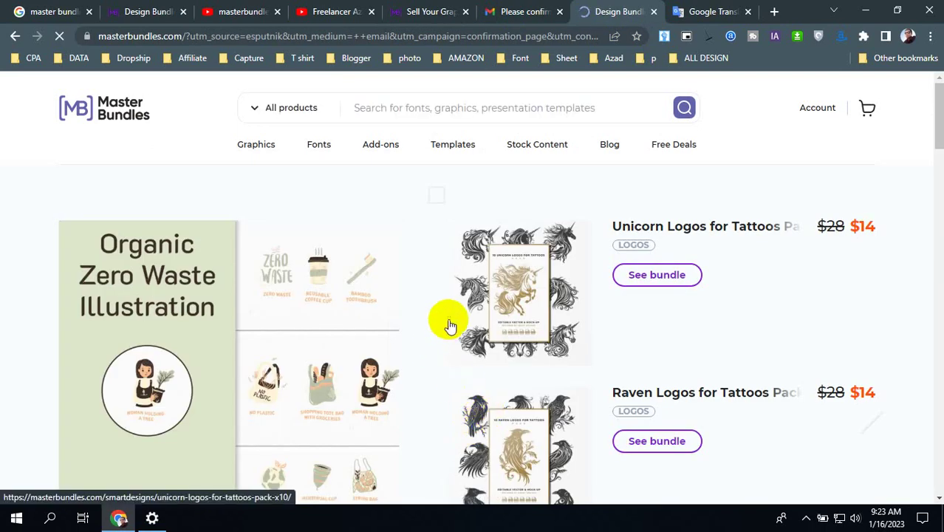
{"action": "scroll", "coordinate": [500, 316], "scroll_direction": "down", "scroll_amount": 1}
{"action": "scroll", "coordinate": [499, 315], "scroll_direction": "down", "scroll_amount": 5}
{"action": "scroll", "coordinate": [487, 340], "scroll_direction": "down", "scroll_amount": 5}
{"action": "scroll", "coordinate": [495, 347], "scroll_direction": "down", "scroll_amount": 5}
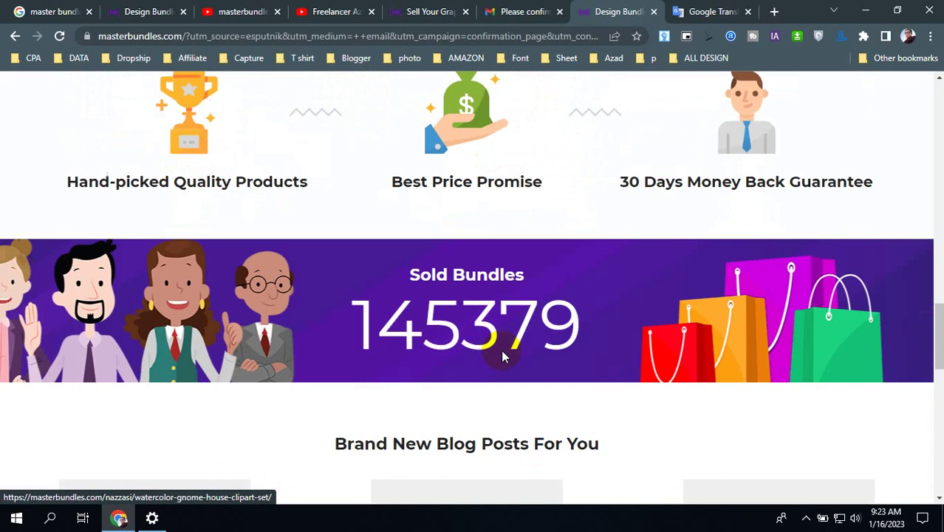
{"action": "scroll", "coordinate": [502, 353], "scroll_direction": "up", "scroll_amount": 5}
{"action": "scroll", "coordinate": [502, 352], "scroll_direction": "up", "scroll_amount": 10}
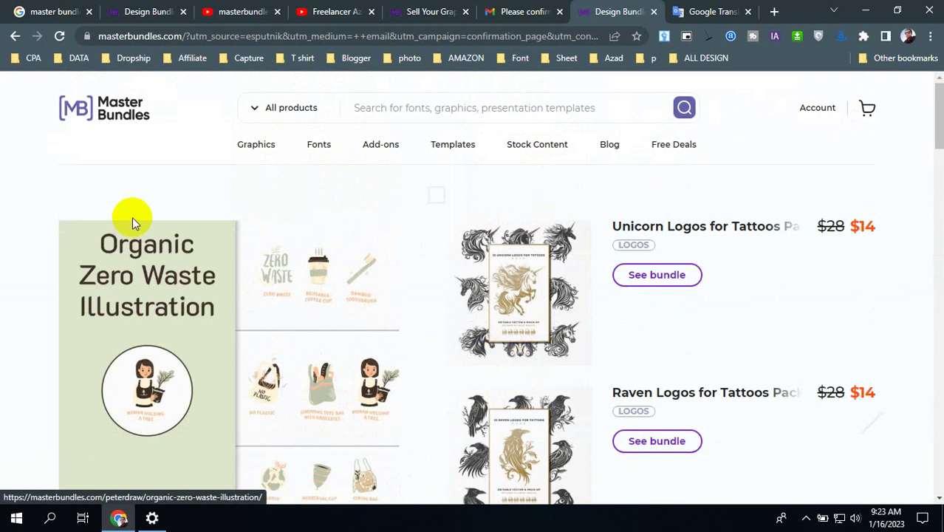
Open the Vendor's Cabinet dashboard via Account and start adding a product
{"action": "mouse_move", "coordinate": [310, 152]}
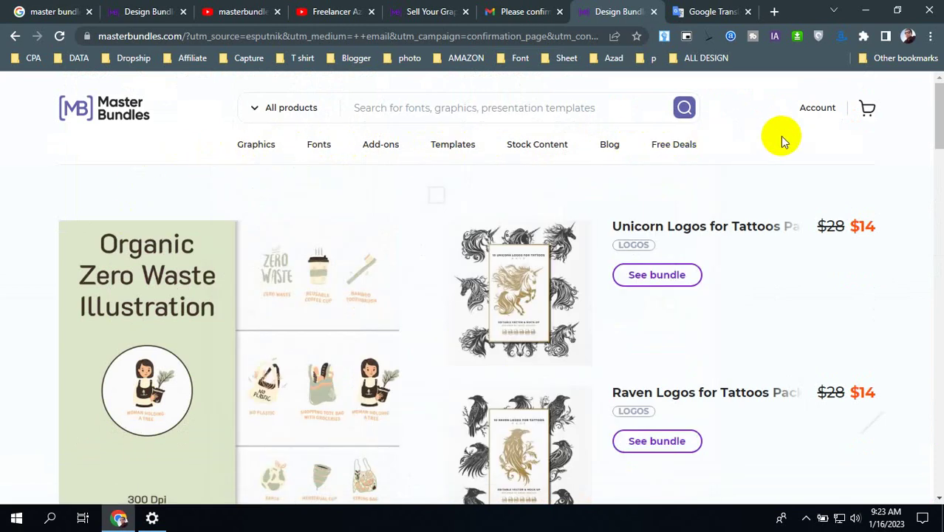
{"action": "left_click", "coordinate": [821, 116]}
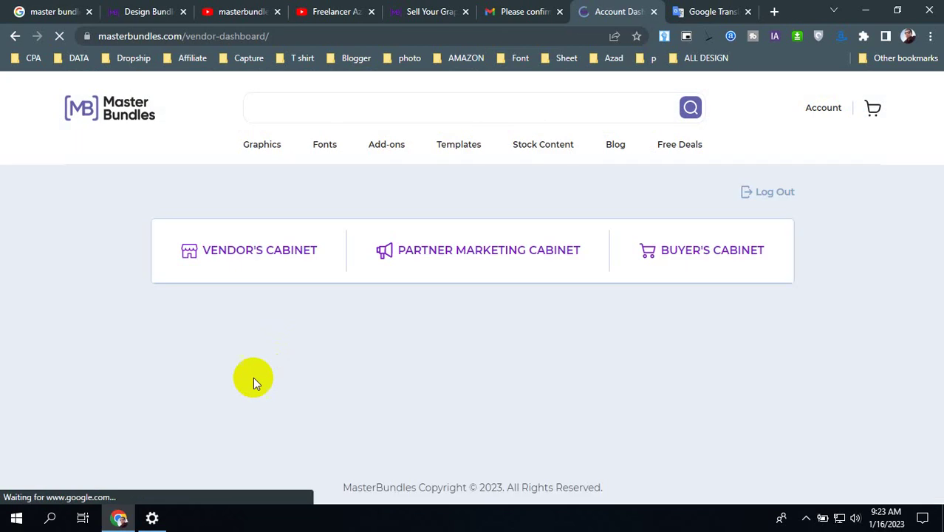
{"action": "scroll", "coordinate": [130, 383], "scroll_direction": "down", "scroll_amount": 5}
{"action": "scroll", "coordinate": [162, 334], "scroll_direction": "down", "scroll_amount": 1}
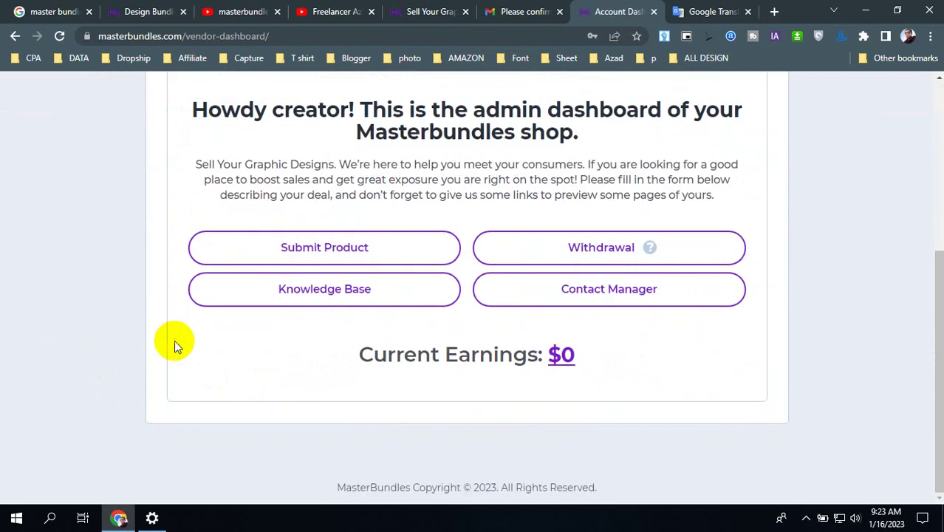
{"action": "scroll", "coordinate": [439, 357], "scroll_direction": "up", "scroll_amount": 4}
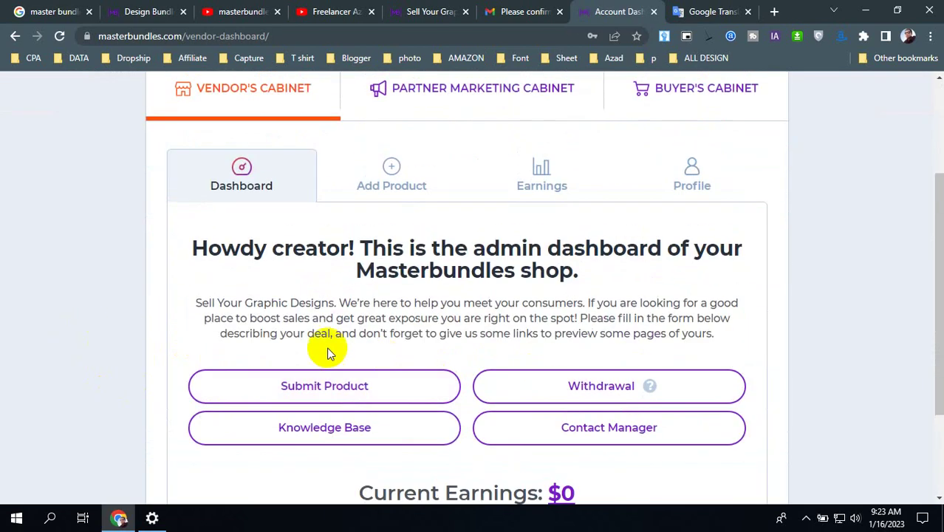
{"action": "left_click", "coordinate": [391, 323]}
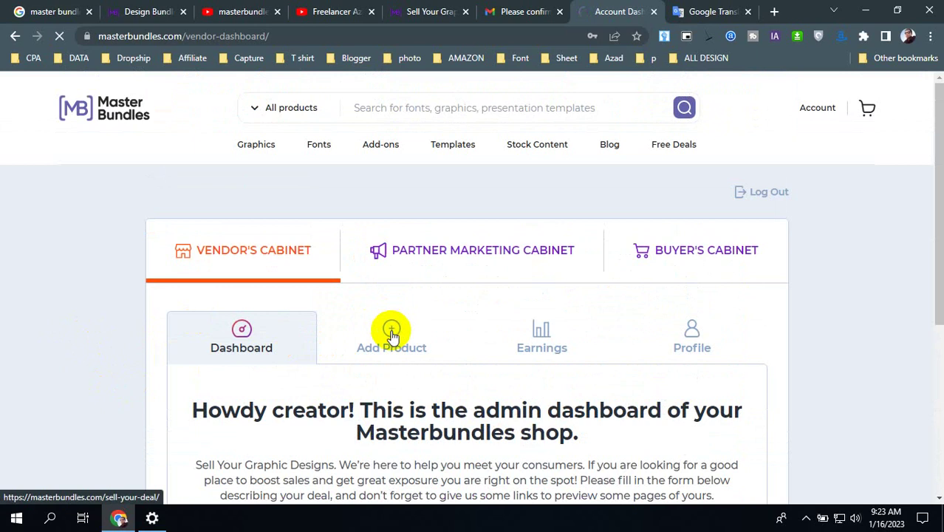
Place the cursor in the empty product title field of the Create New Product form
{"action": "scroll", "coordinate": [325, 318], "scroll_direction": "down", "scroll_amount": 5}
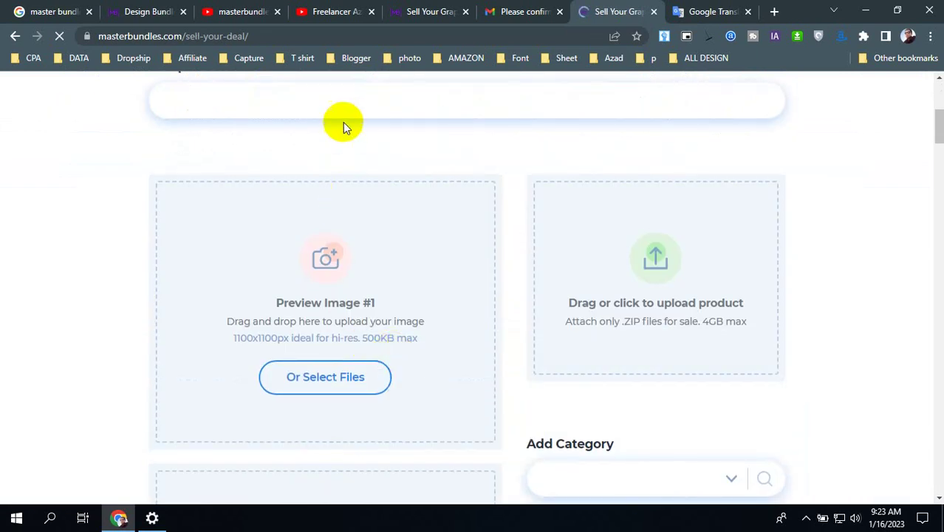
{"action": "scroll", "coordinate": [343, 122], "scroll_direction": "up", "scroll_amount": 2}
{"action": "left_click", "coordinate": [312, 255]}
Review the Create New Product form's fields down the page, then return to the product title section
{"action": "scroll", "coordinate": [528, 380], "scroll_direction": "down", "scroll_amount": 3}
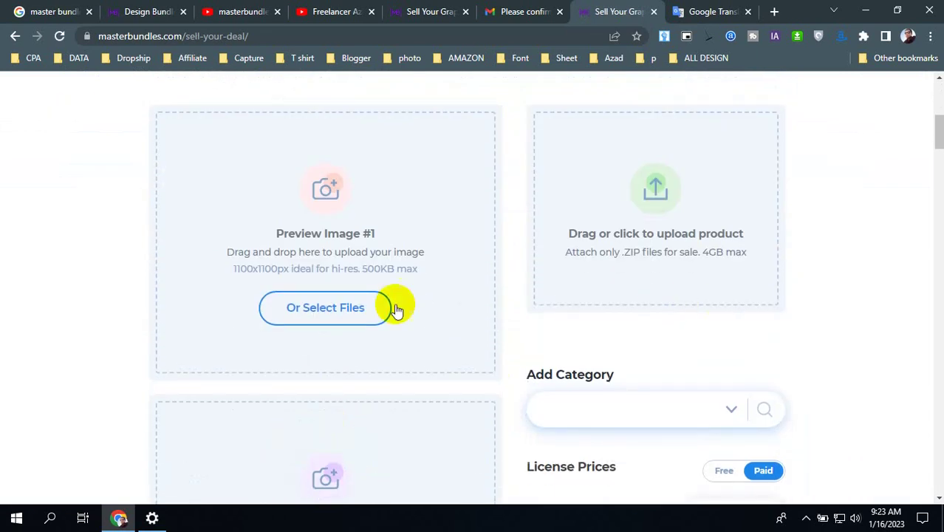
{"action": "scroll", "coordinate": [394, 306], "scroll_direction": "down", "scroll_amount": 3}
{"action": "scroll", "coordinate": [619, 292], "scroll_direction": "down", "scroll_amount": 5}
{"action": "scroll", "coordinate": [504, 294], "scroll_direction": "down", "scroll_amount": 5}
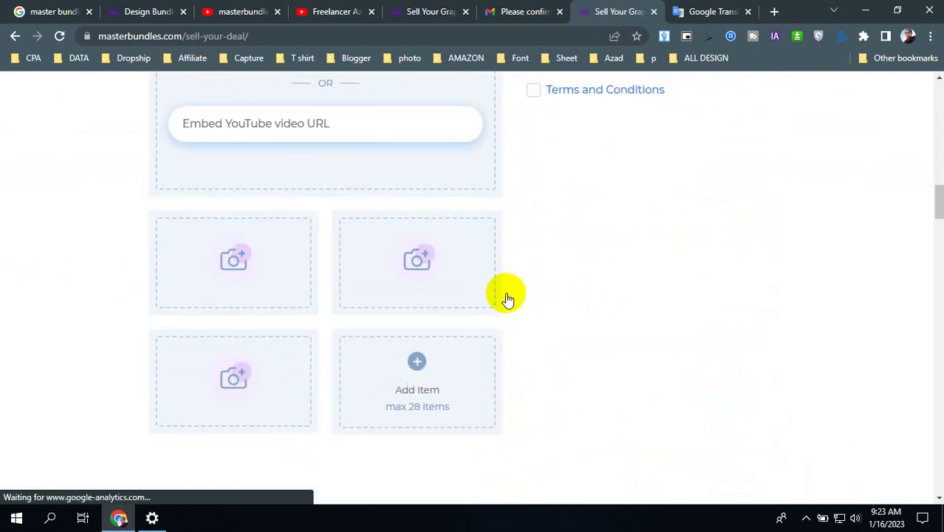
{"action": "scroll", "coordinate": [375, 282], "scroll_direction": "down", "scroll_amount": 4}
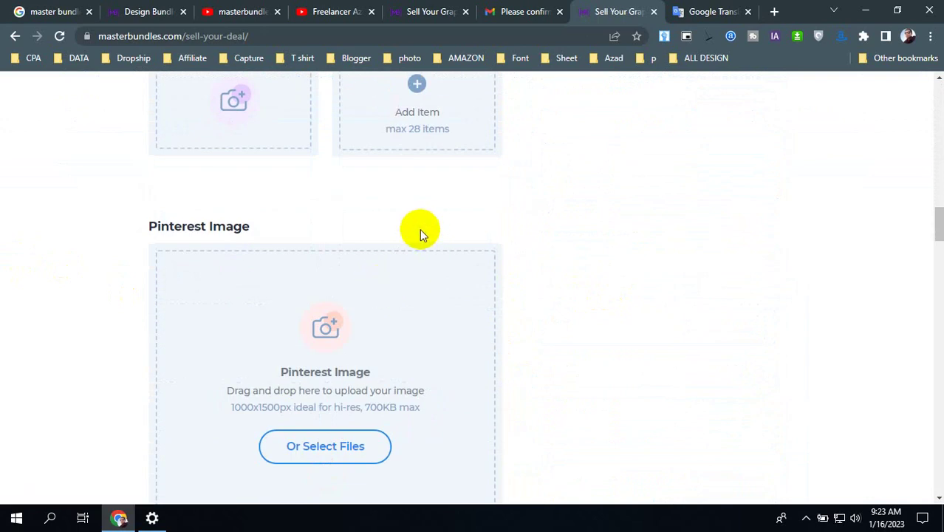
{"action": "scroll", "coordinate": [505, 311], "scroll_direction": "up", "scroll_amount": 3}
{"action": "scroll", "coordinate": [519, 308], "scroll_direction": "up", "scroll_amount": 6}
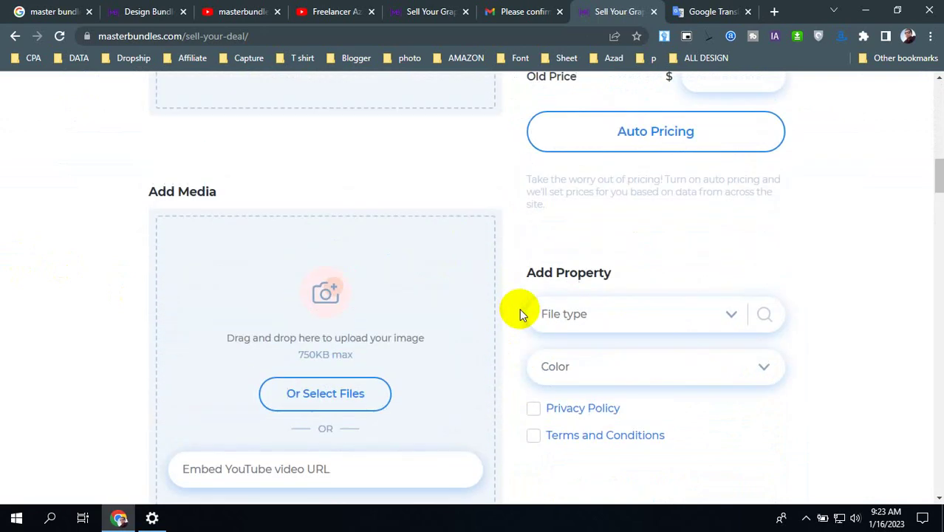
{"action": "scroll", "coordinate": [519, 311], "scroll_direction": "up", "scroll_amount": 5}
{"action": "scroll", "coordinate": [517, 309], "scroll_direction": "up", "scroll_amount": 5}
{"action": "scroll", "coordinate": [520, 310], "scroll_direction": "up", "scroll_amount": 3}
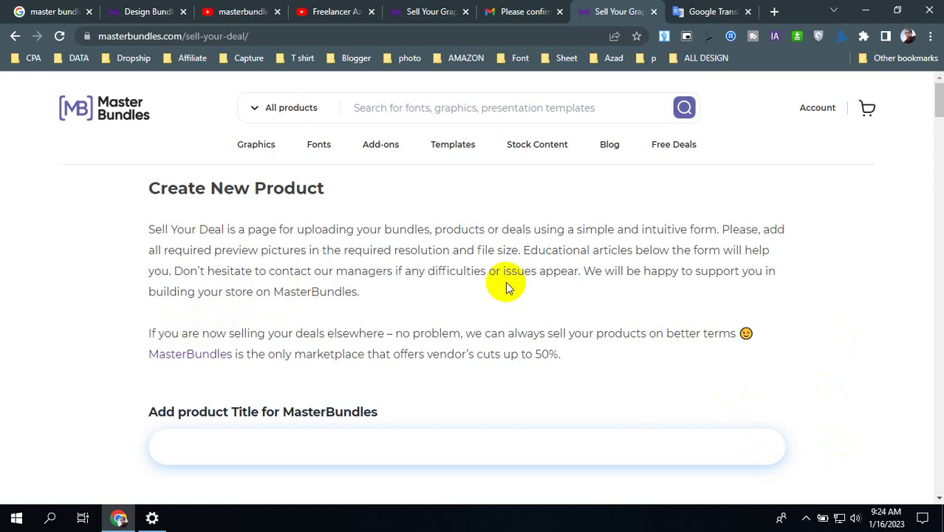
{"action": "left_click", "coordinate": [805, 519]}
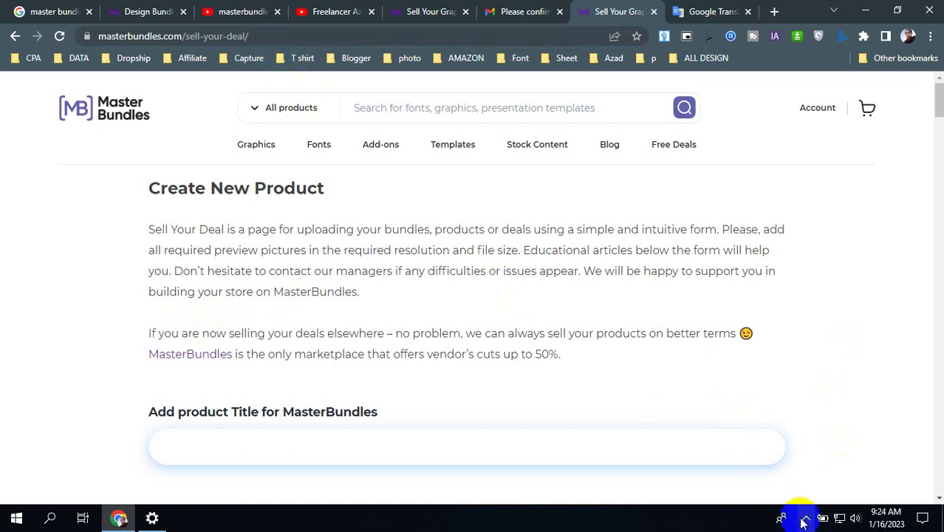
{"action": "left_click", "coordinate": [863, 311]}
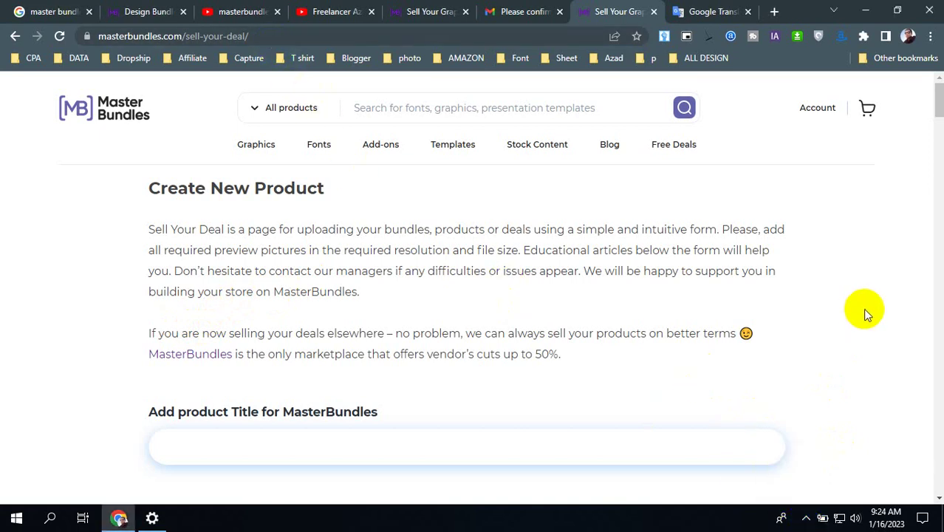
{"action": "double_click", "coordinate": [142, 37]}
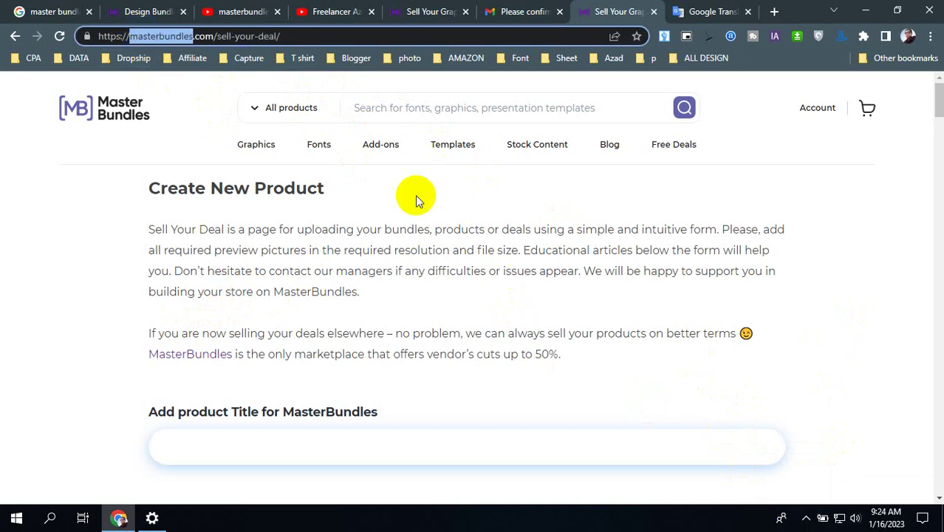